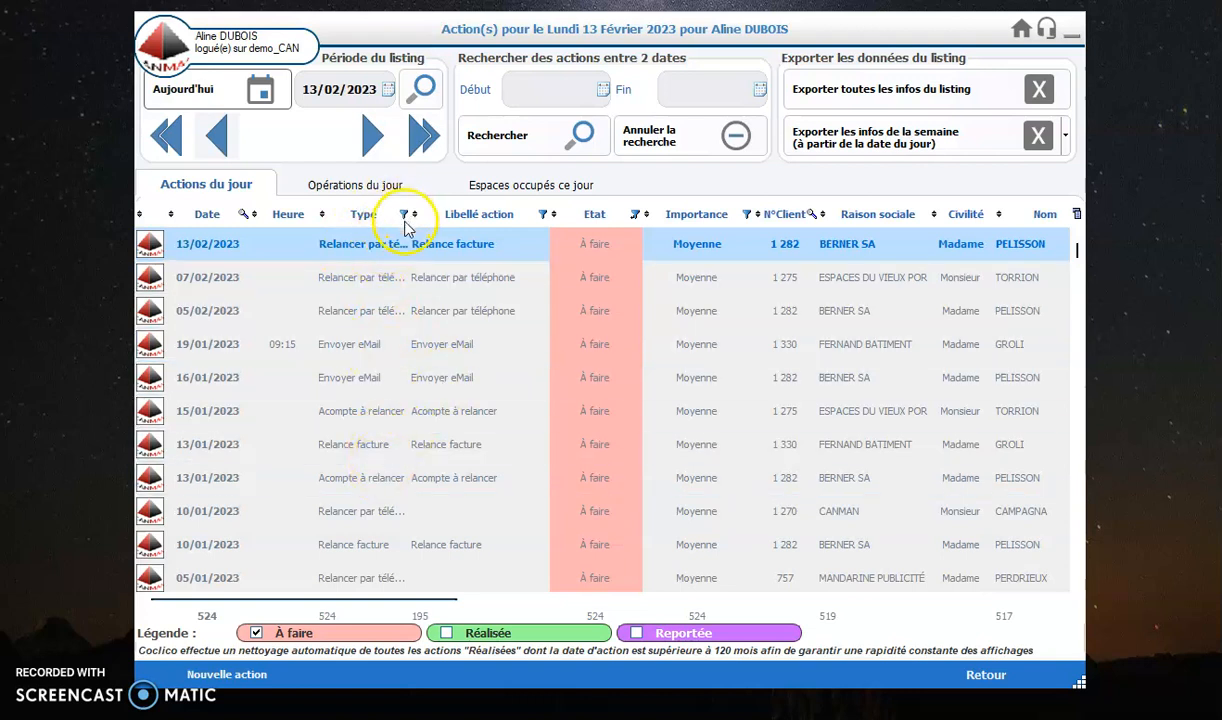
Step: Widen the Type column of the daily actions list and enlarge the window horizontally to show more columns
{"action": "left_click_drag", "start_coordinate": [410, 217], "coordinate": [478, 216]}
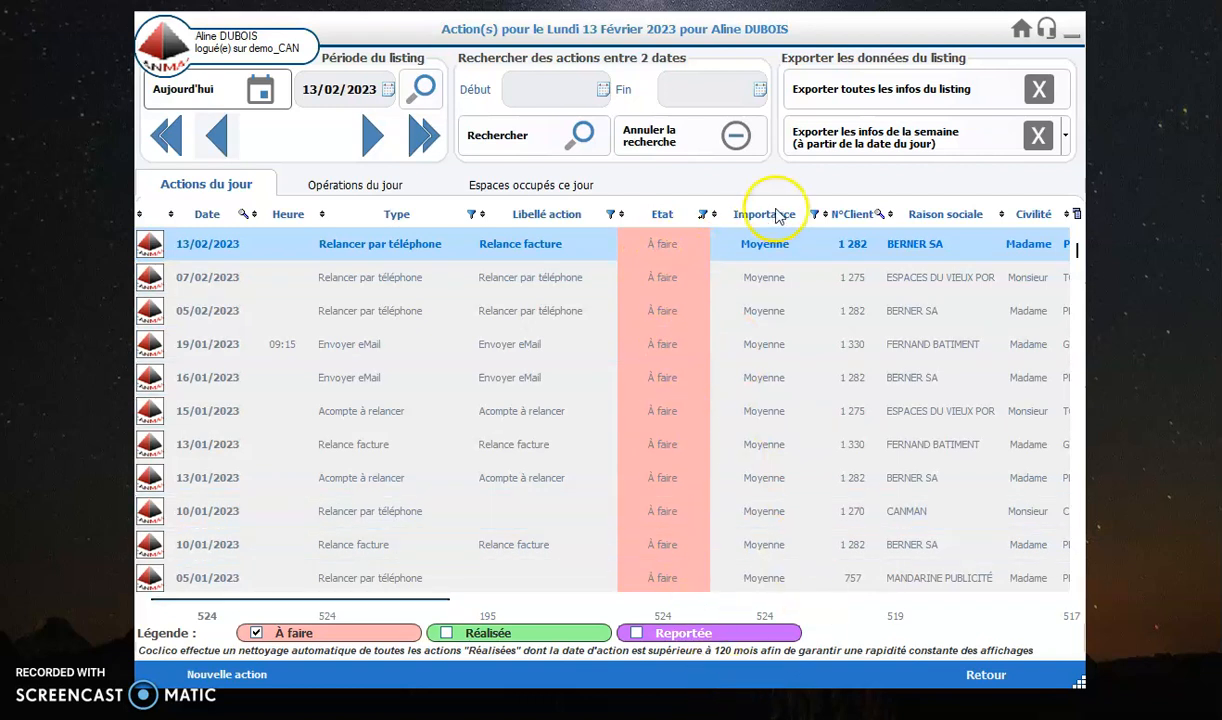
{"action": "left_click_drag", "start_coordinate": [1077, 680], "coordinate": [1175, 680]}
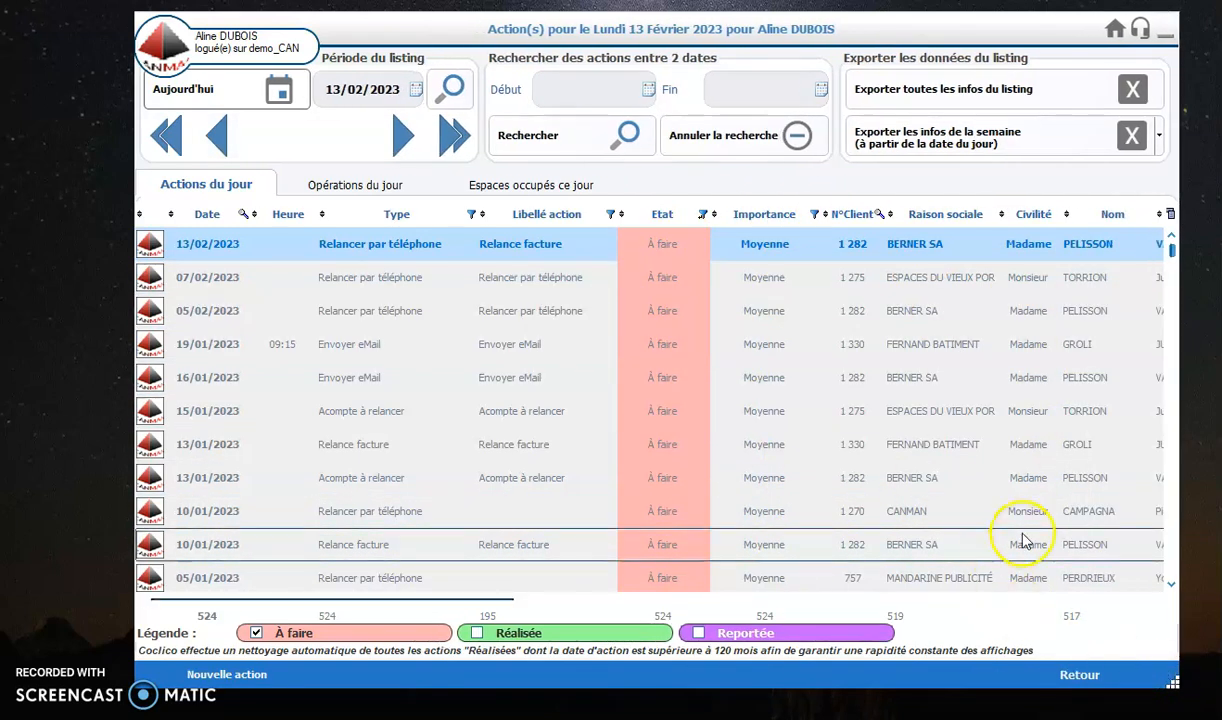
{"action": "left_click_drag", "start_coordinate": [498, 598], "coordinate": [420, 625]}
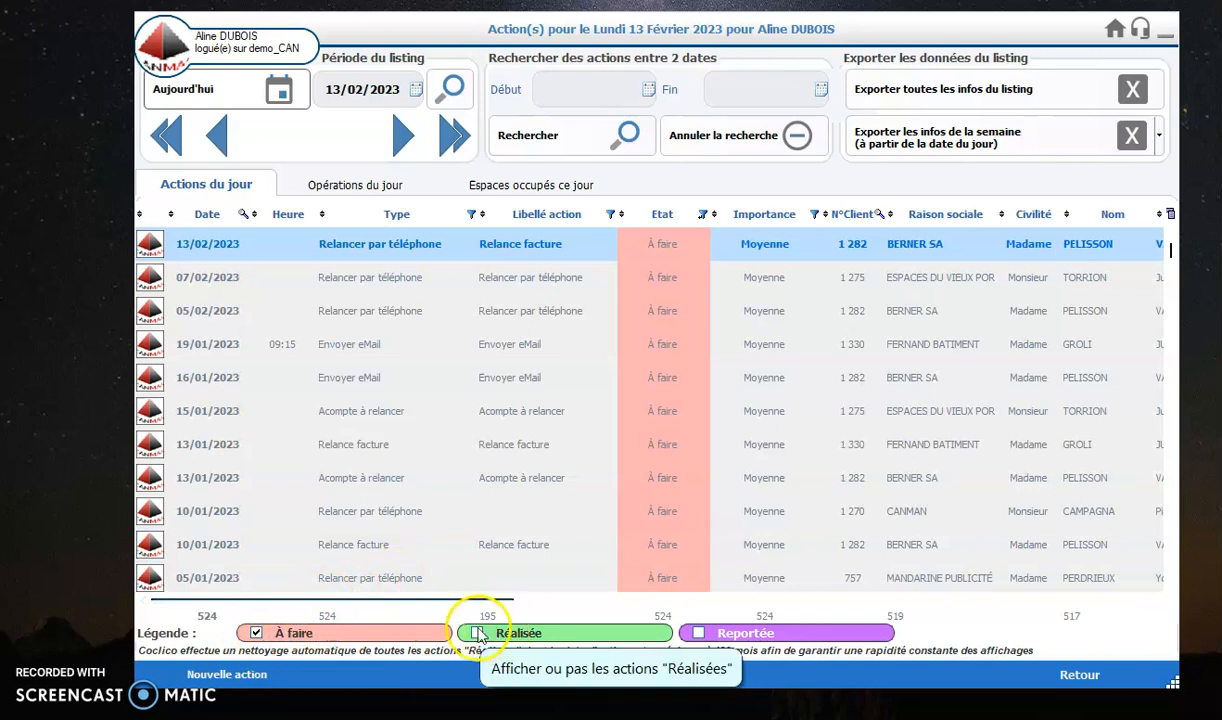
Step: Filter the actions list to the Réalisée state, and restore the filter to À faire only
{"action": "left_click", "coordinate": [255, 633]}
{"action": "left_click", "coordinate": [477, 633]}
{"action": "left_click", "coordinate": [256, 633]}
{"action": "left_click", "coordinate": [256, 633]}
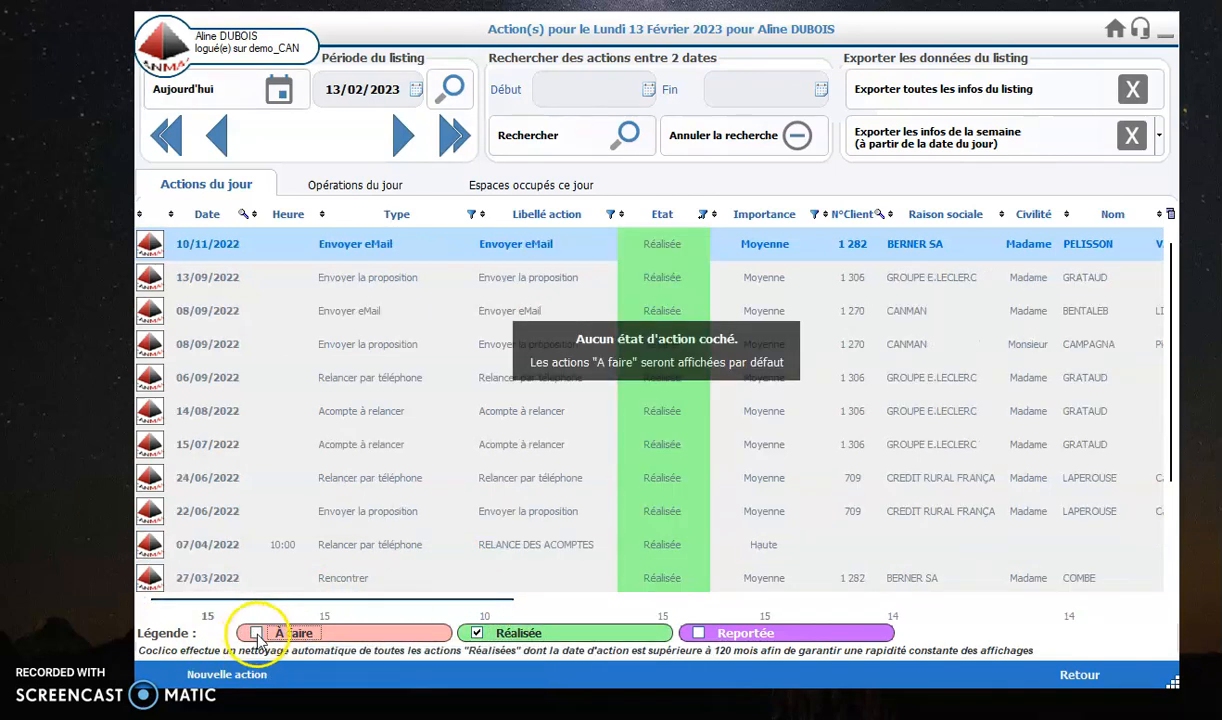
{"action": "left_click", "coordinate": [257, 633]}
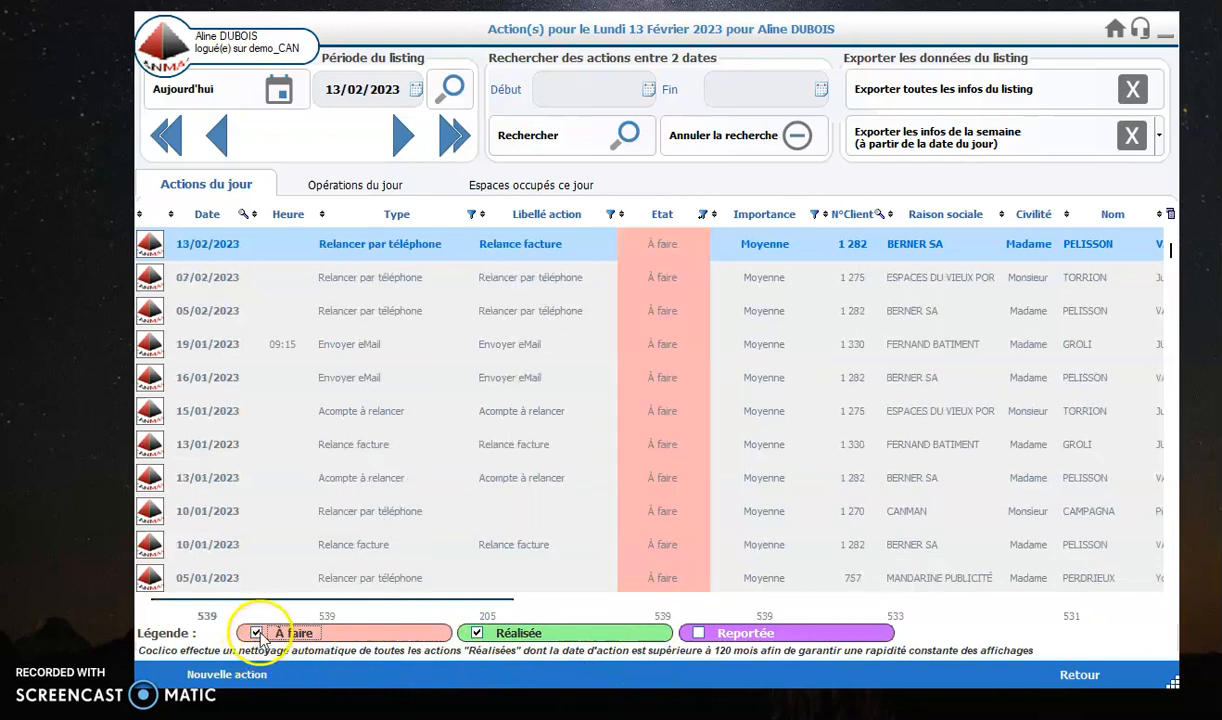
{"action": "left_click", "coordinate": [477, 633]}
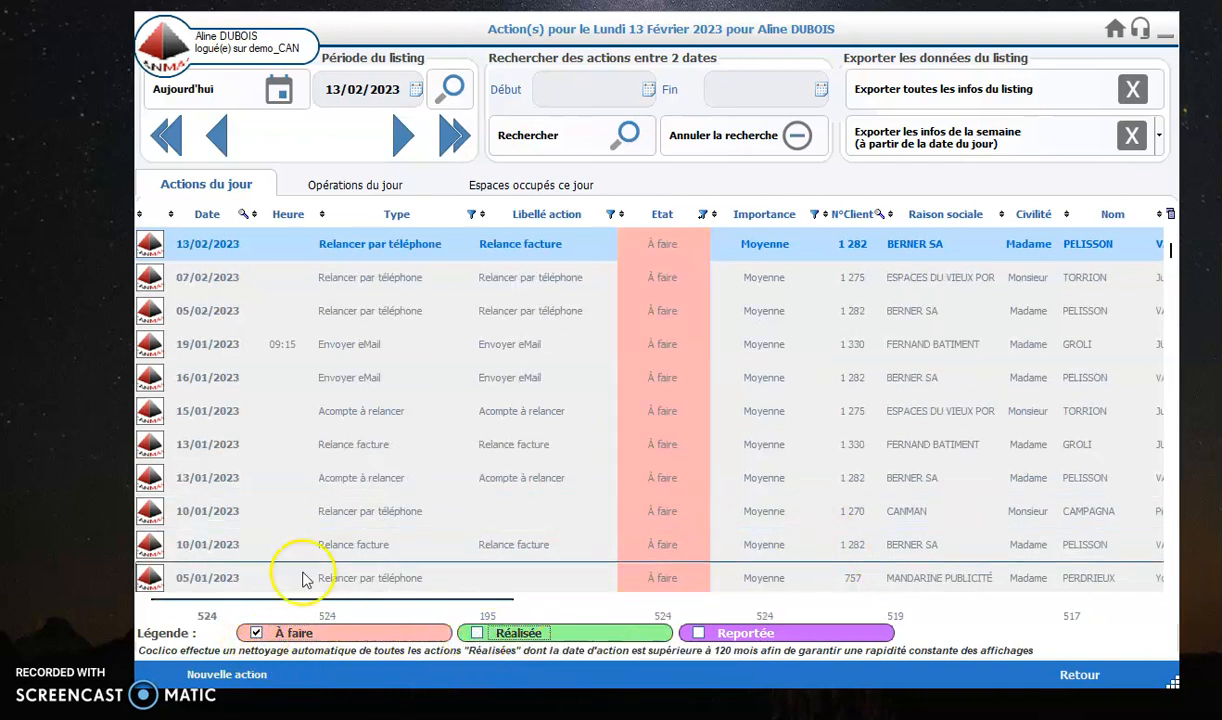
Step: Open the 13/02/2023 Relance facture action for BERNER SA and review the available action types
{"action": "double_click", "coordinate": [374, 250]}
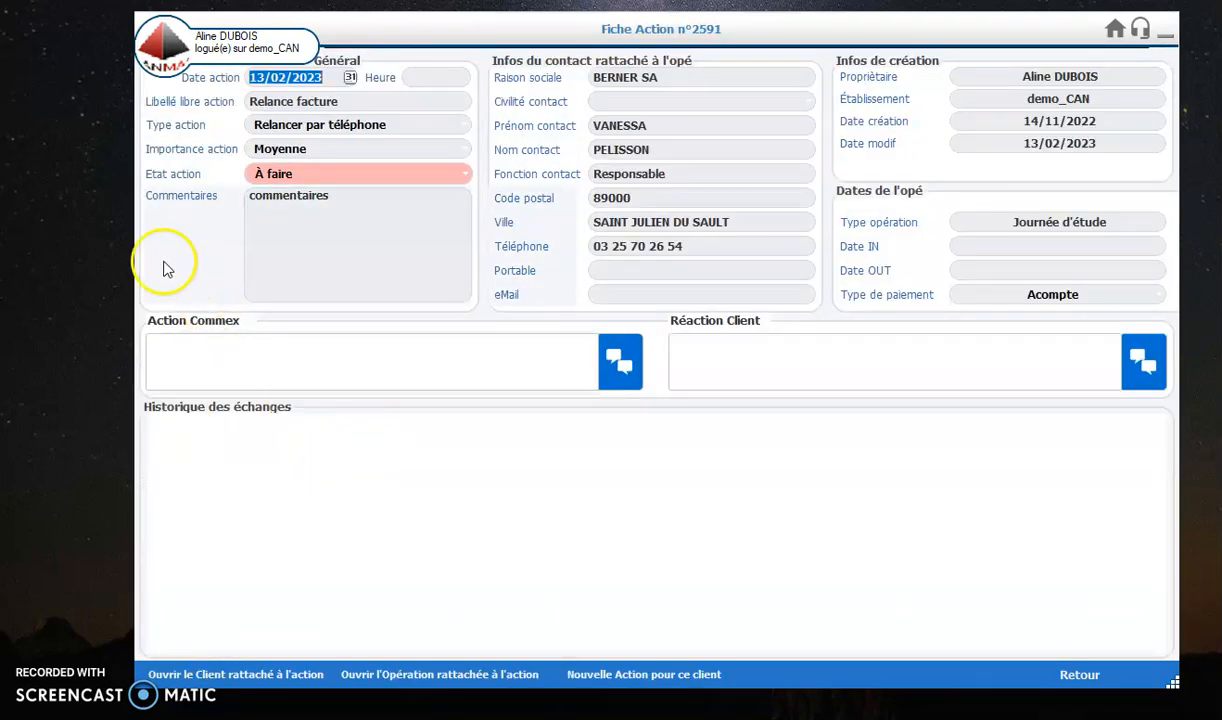
{"action": "left_click", "coordinate": [452, 103]}
{"action": "left_click", "coordinate": [452, 102]}
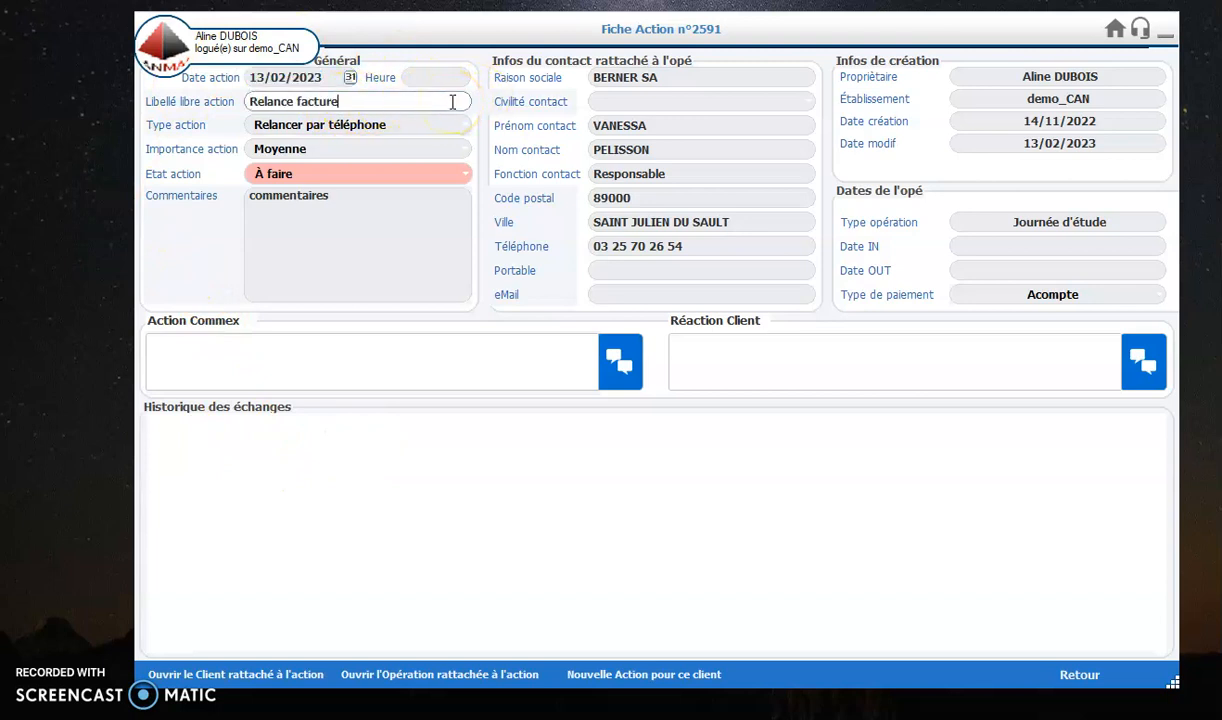
{"action": "left_click", "coordinate": [453, 124]}
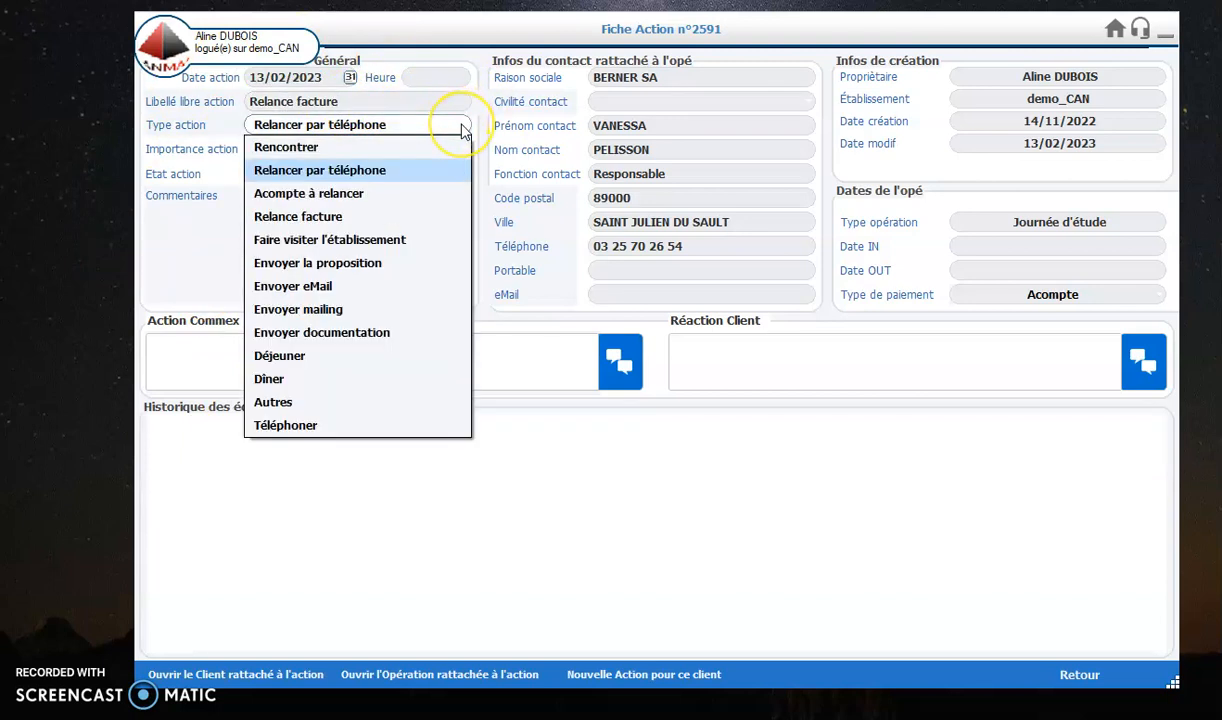
{"action": "left_click", "coordinate": [463, 128]}
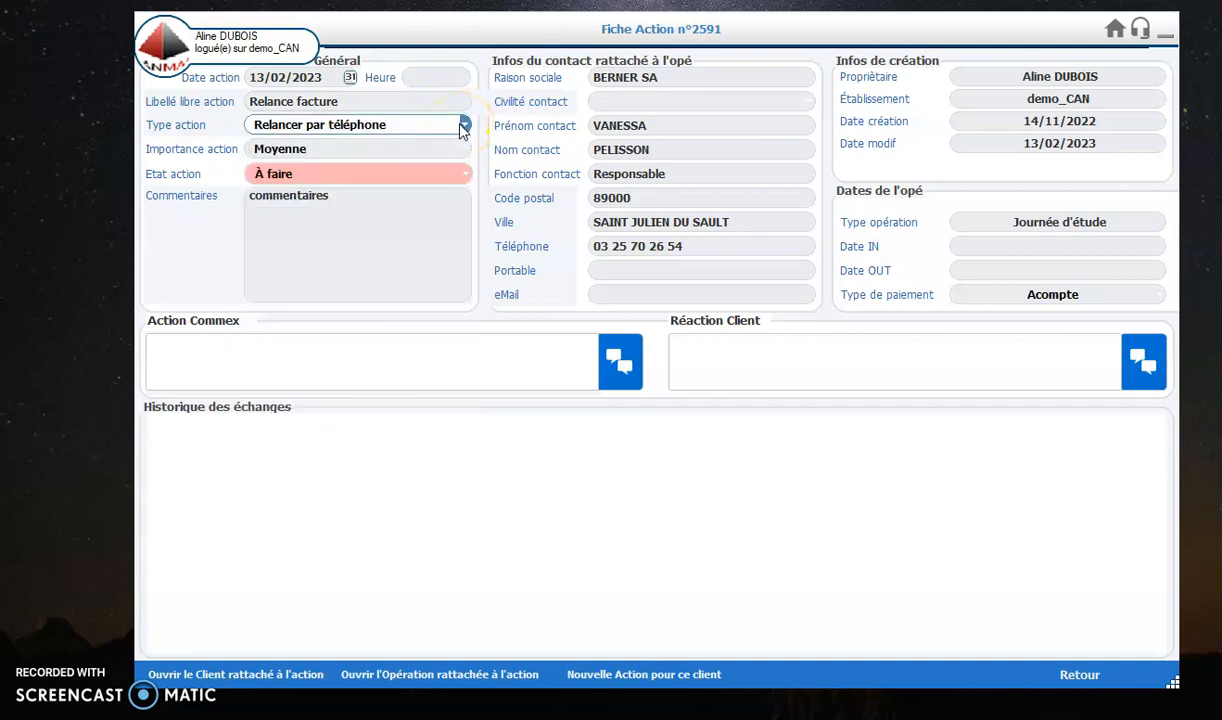
{"action": "left_click", "coordinate": [365, 266]}
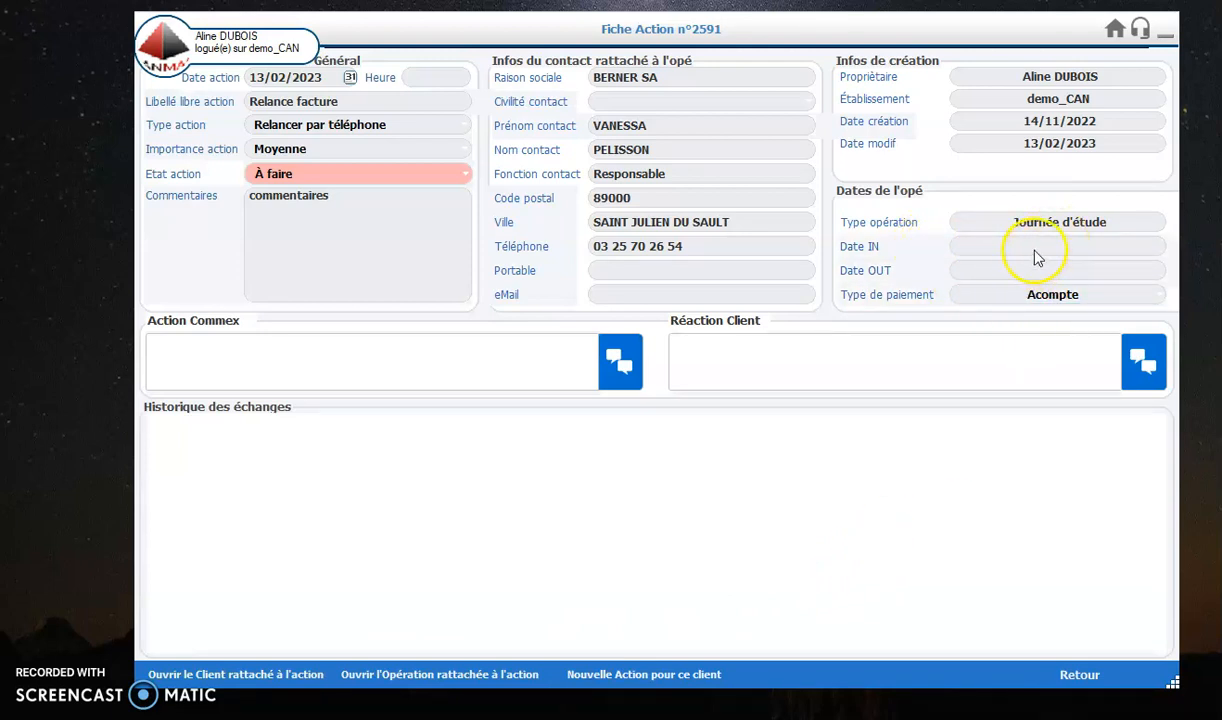
Step: Open the operation linked to the action, examine its list of commercial actions, and return to the action record
{"action": "left_click", "coordinate": [425, 680]}
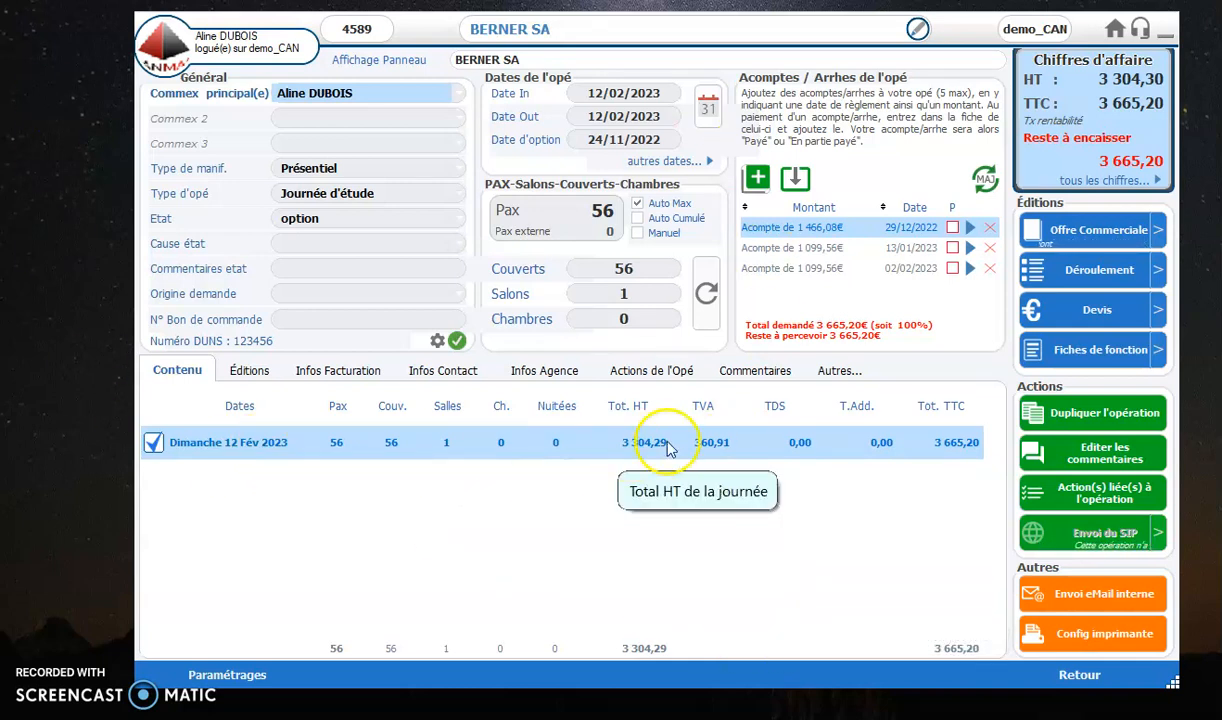
{"action": "left_click", "coordinate": [650, 378]}
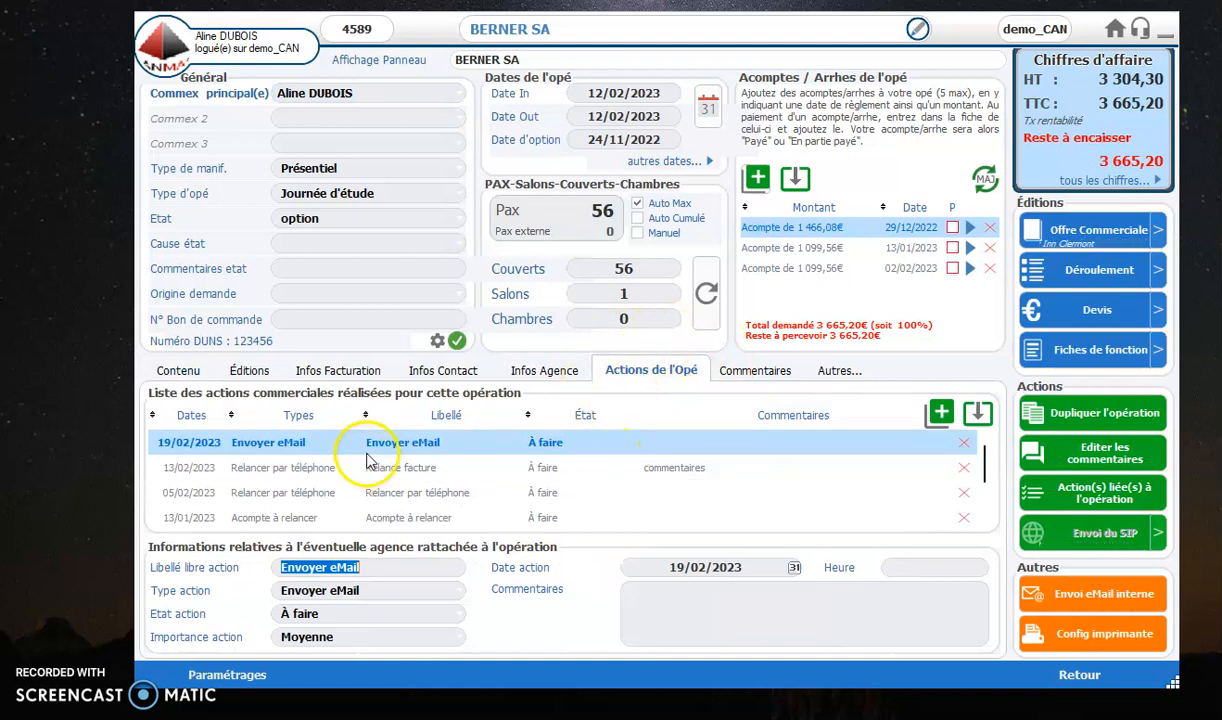
{"action": "scroll", "coordinate": [485, 462], "scroll_direction": "down", "scroll_amount": 3}
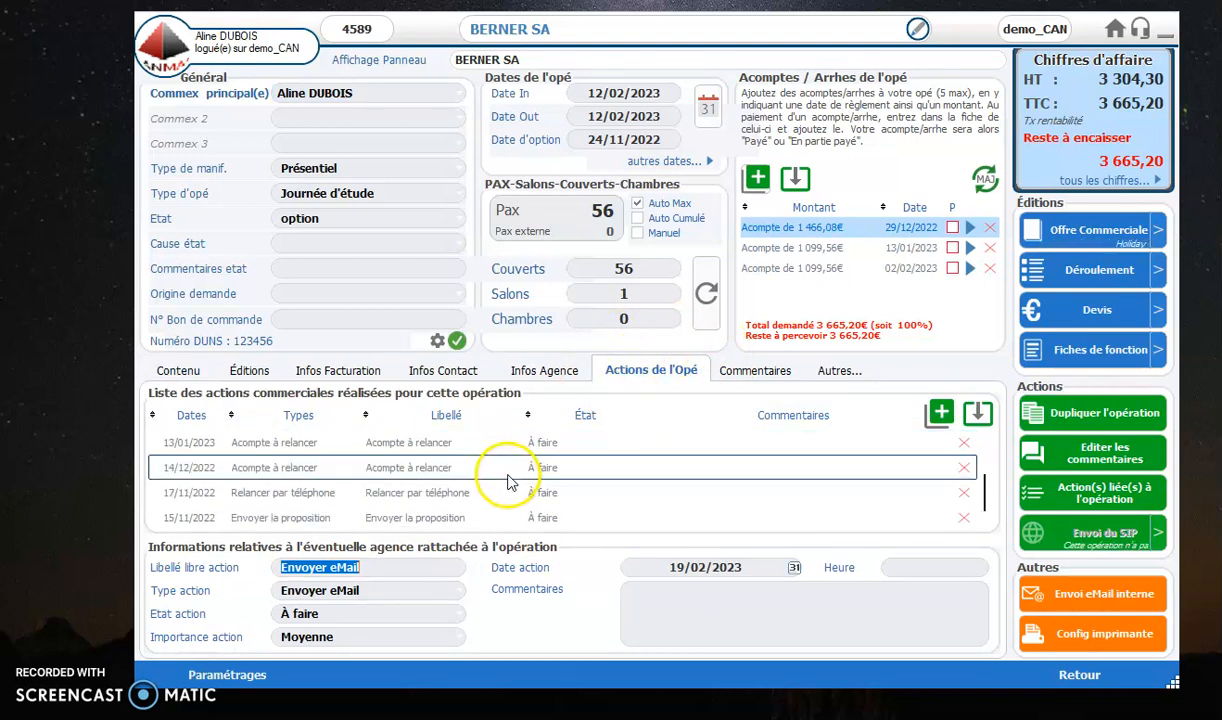
{"action": "scroll", "coordinate": [507, 483], "scroll_direction": "up", "scroll_amount": 3}
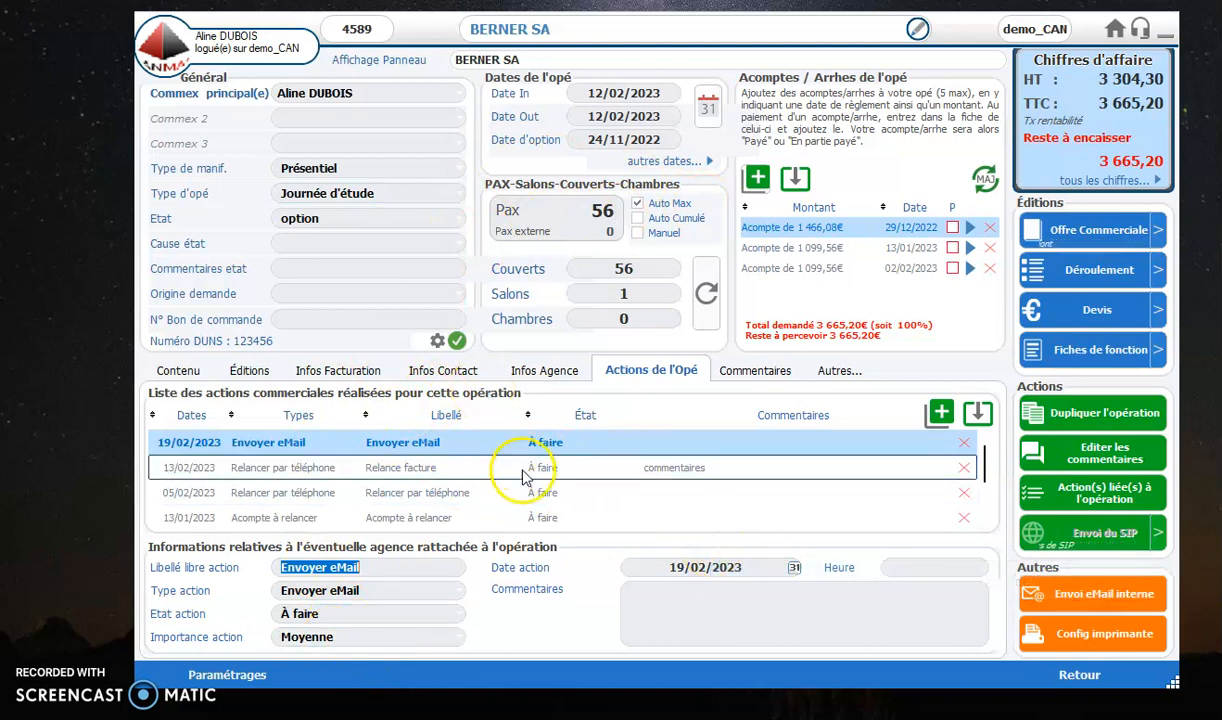
{"action": "left_click", "coordinate": [1062, 686]}
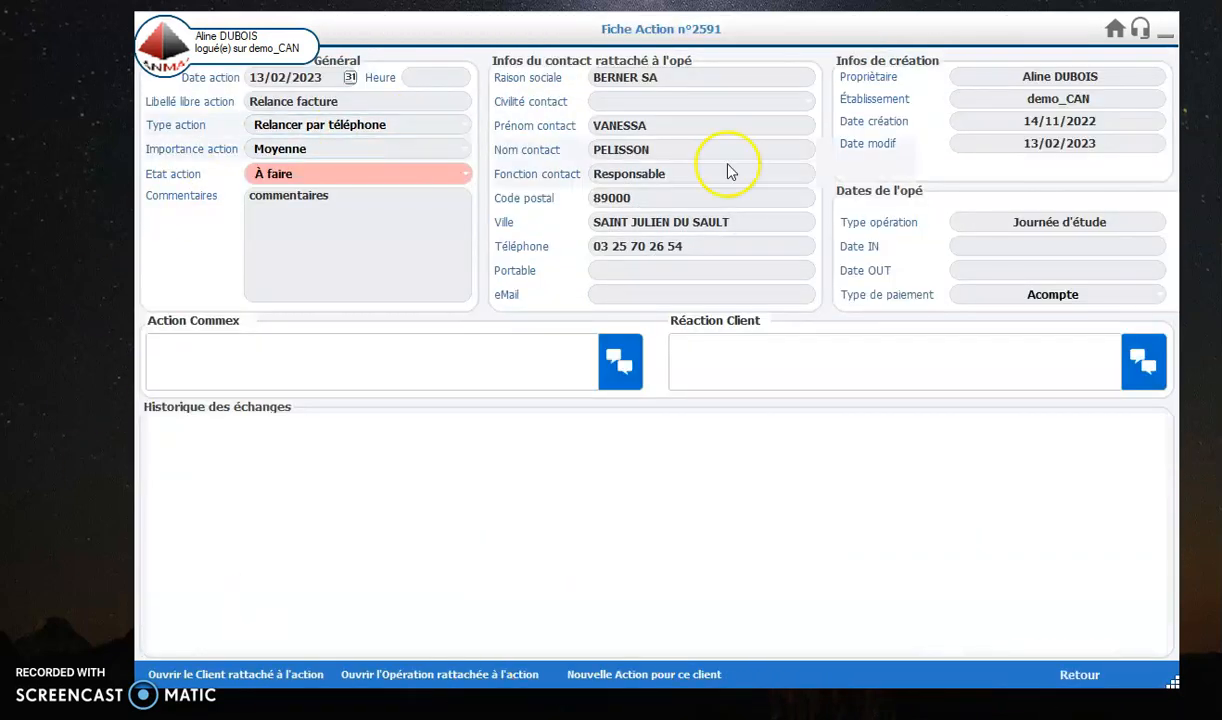
Step: Log the Action Commex note "fcughklhiul,okmdsv" and the Réaction Client note "jgjmpl;p^mompp" in the exchange history
{"action": "left_click", "coordinate": [194, 357]}
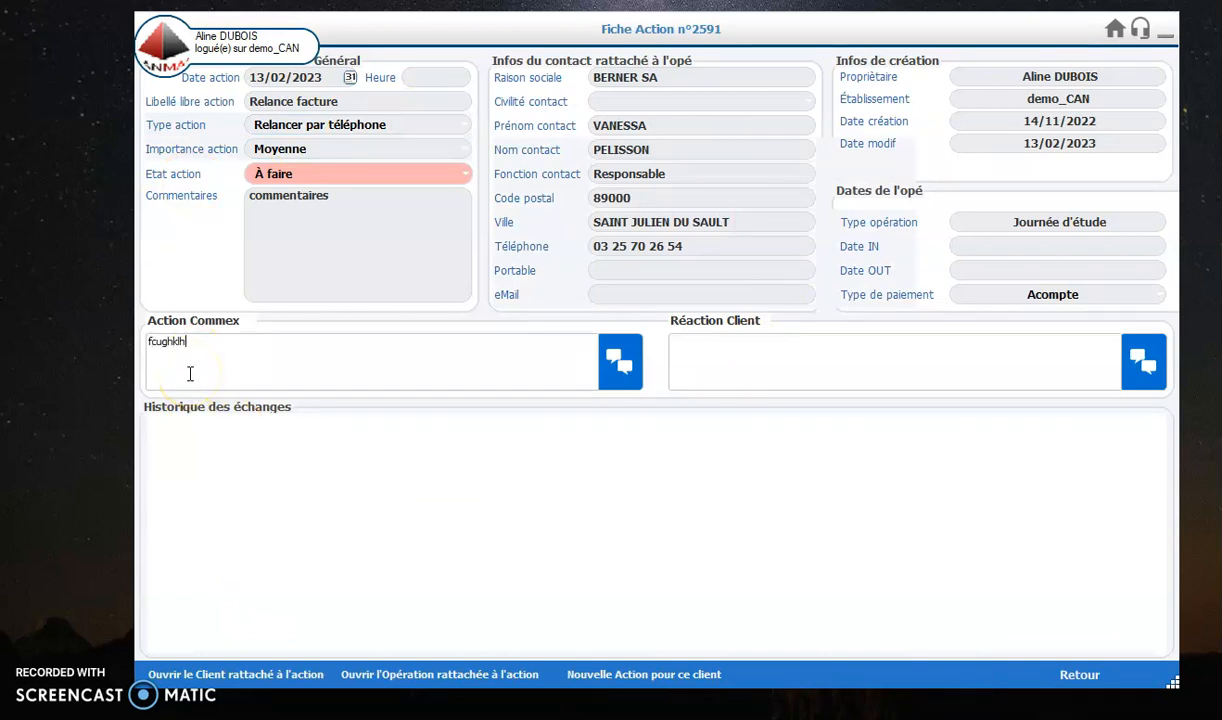
{"action": "left_click", "coordinate": [621, 361]}
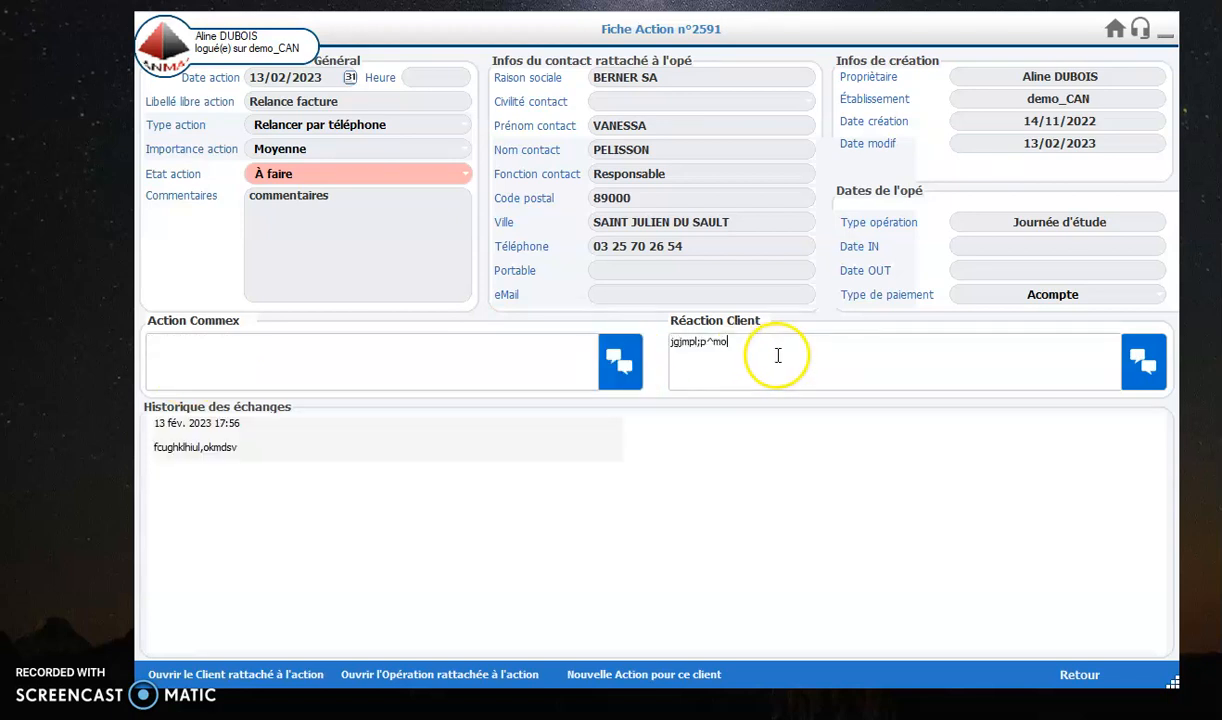
{"action": "left_click", "coordinate": [1140, 360]}
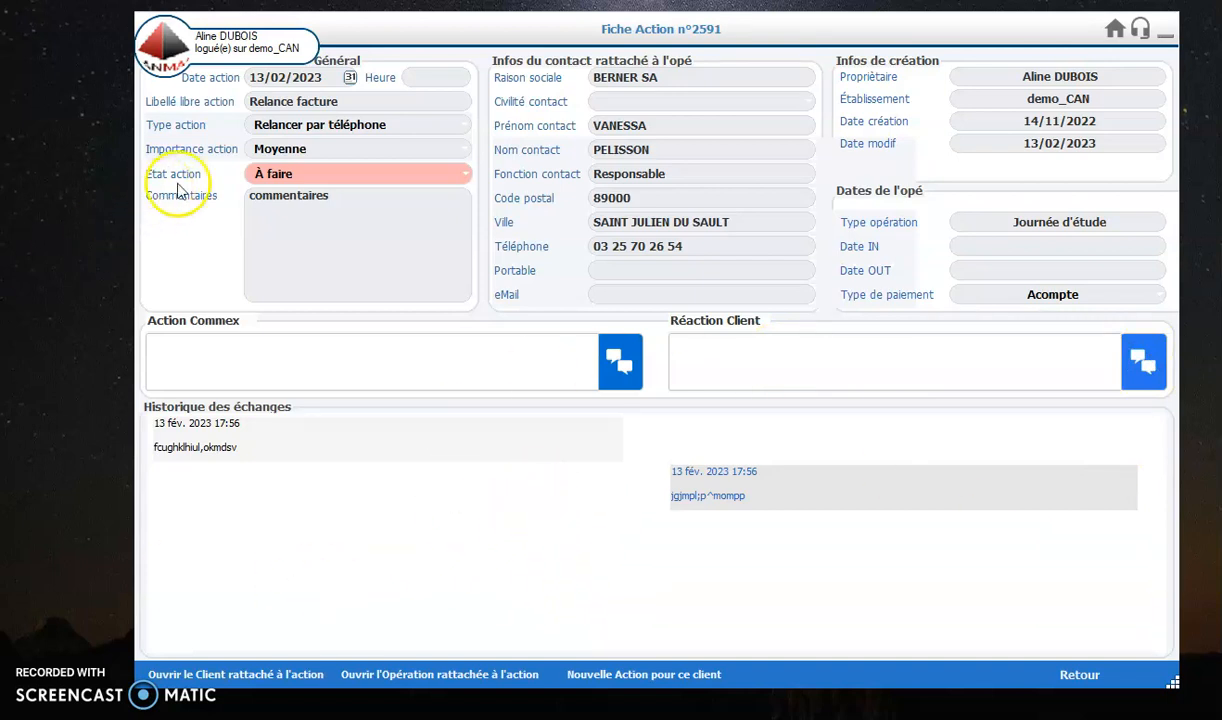
Step: Reschedule the action to 14/02/2023 at 09:15 and return to the actions list
{"action": "left_click", "coordinate": [350, 79]}
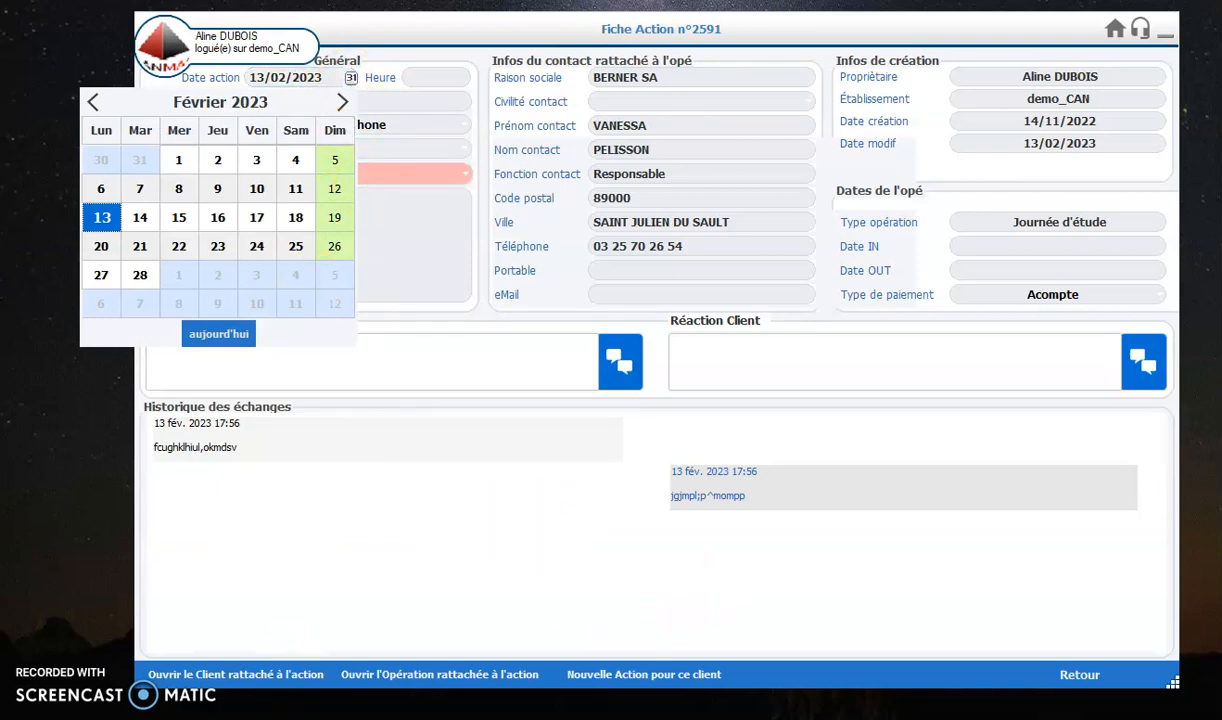
{"action": "left_click", "coordinate": [362, 101]}
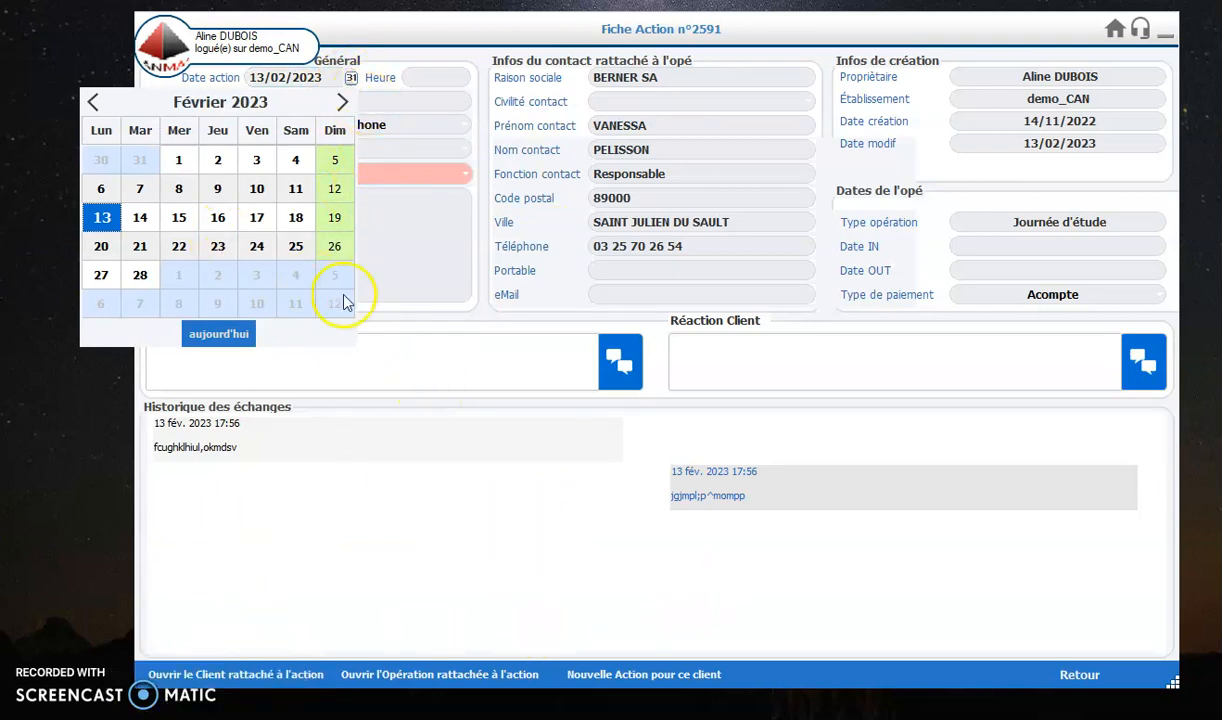
{"action": "left_click", "coordinate": [140, 219]}
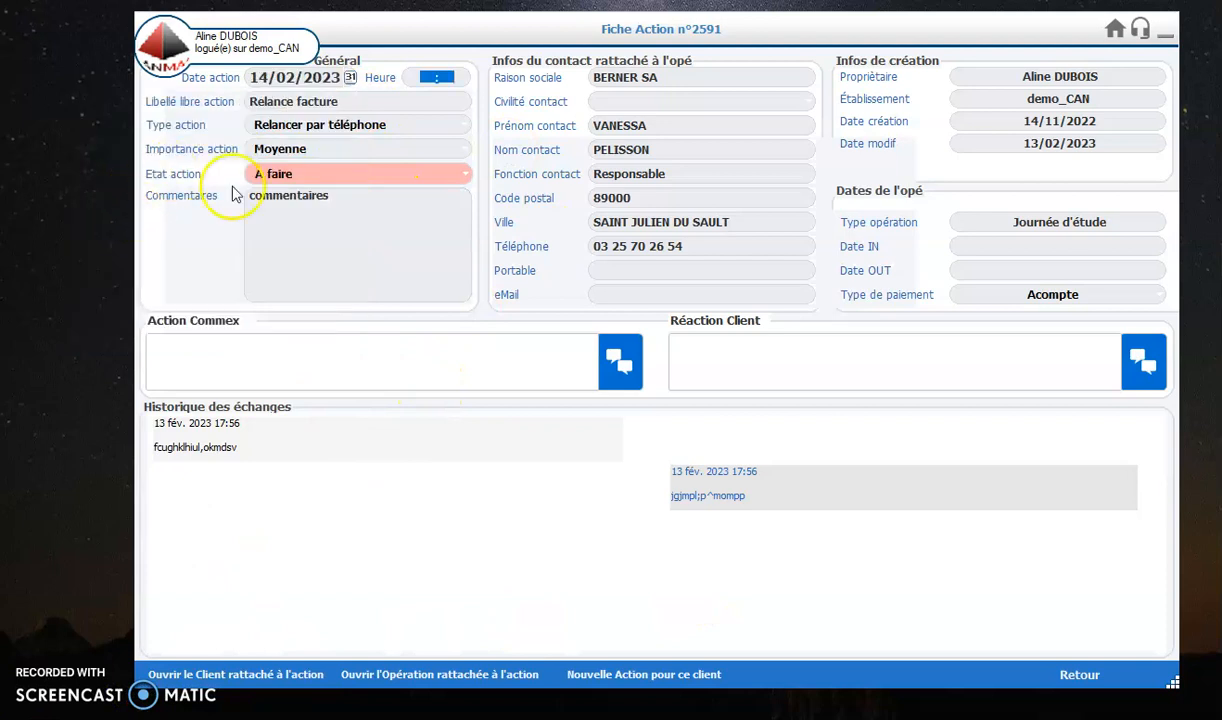
{"action": "left_click", "coordinate": [430, 77]}
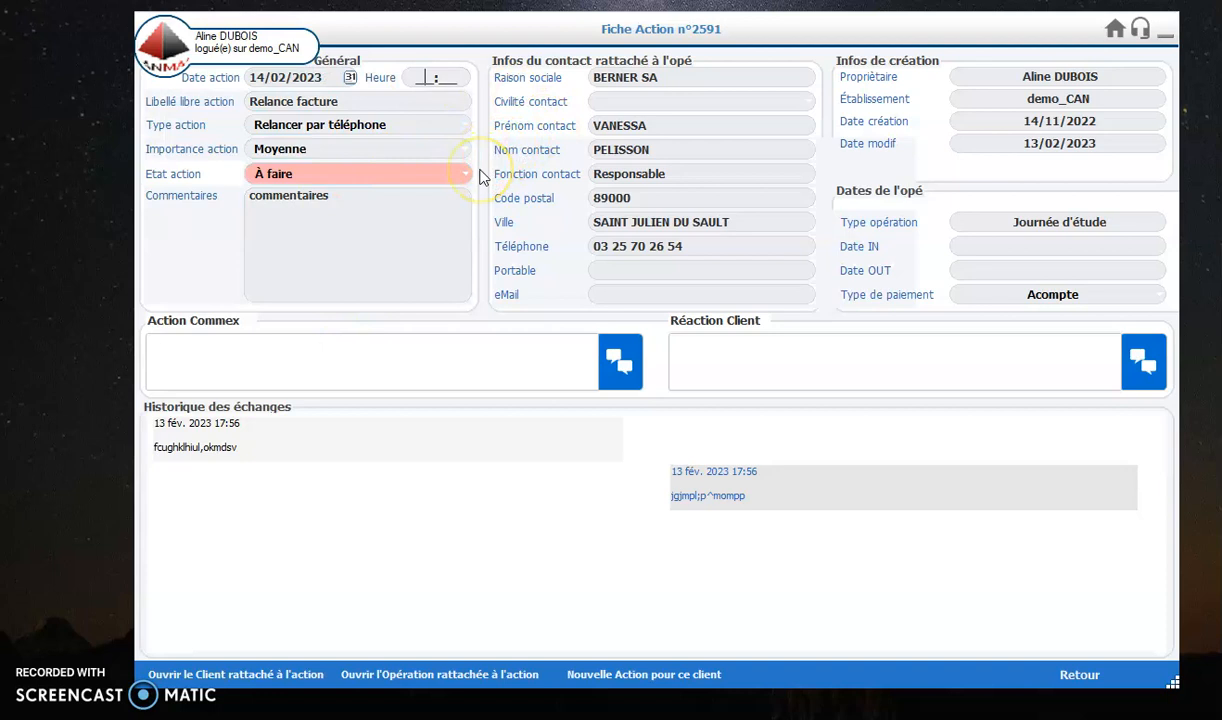
{"action": "key", "text": "Tab"}
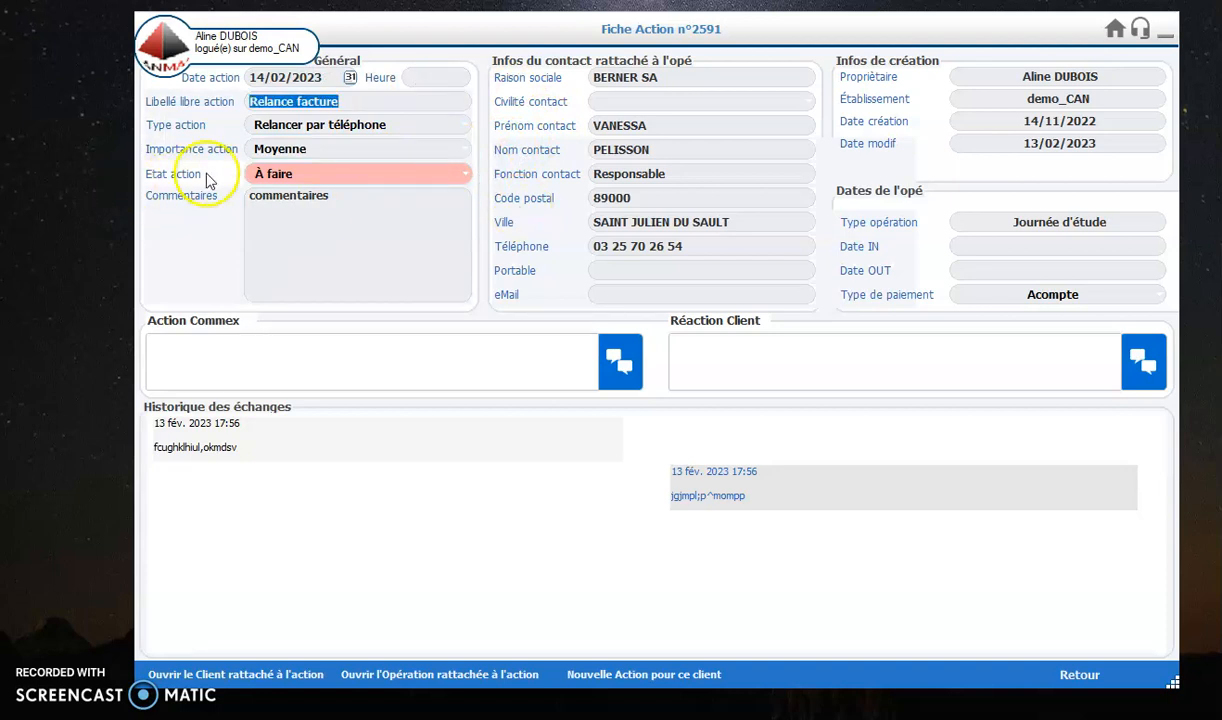
{"action": "left_click", "coordinate": [415, 86]}
{"action": "type", "text": "09:15"}
{"action": "key", "text": "Tab"}
{"action": "left_click", "coordinate": [539, 232]}
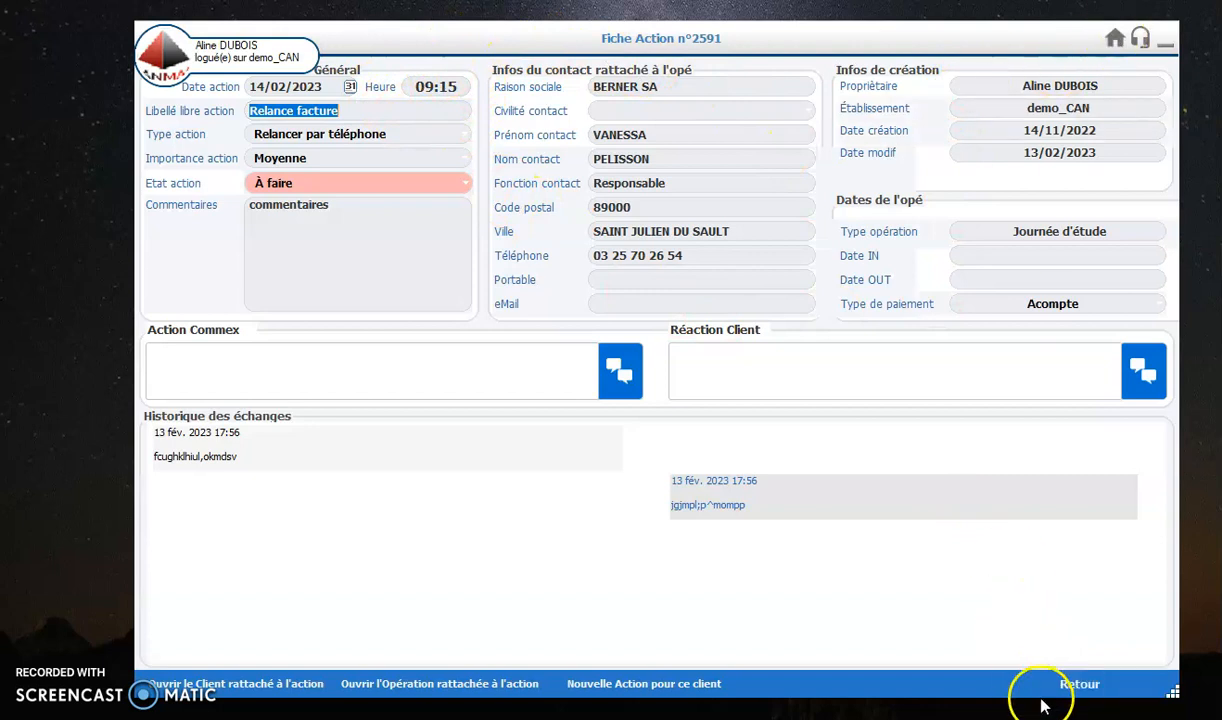
{"action": "left_click", "coordinate": [1085, 686]}
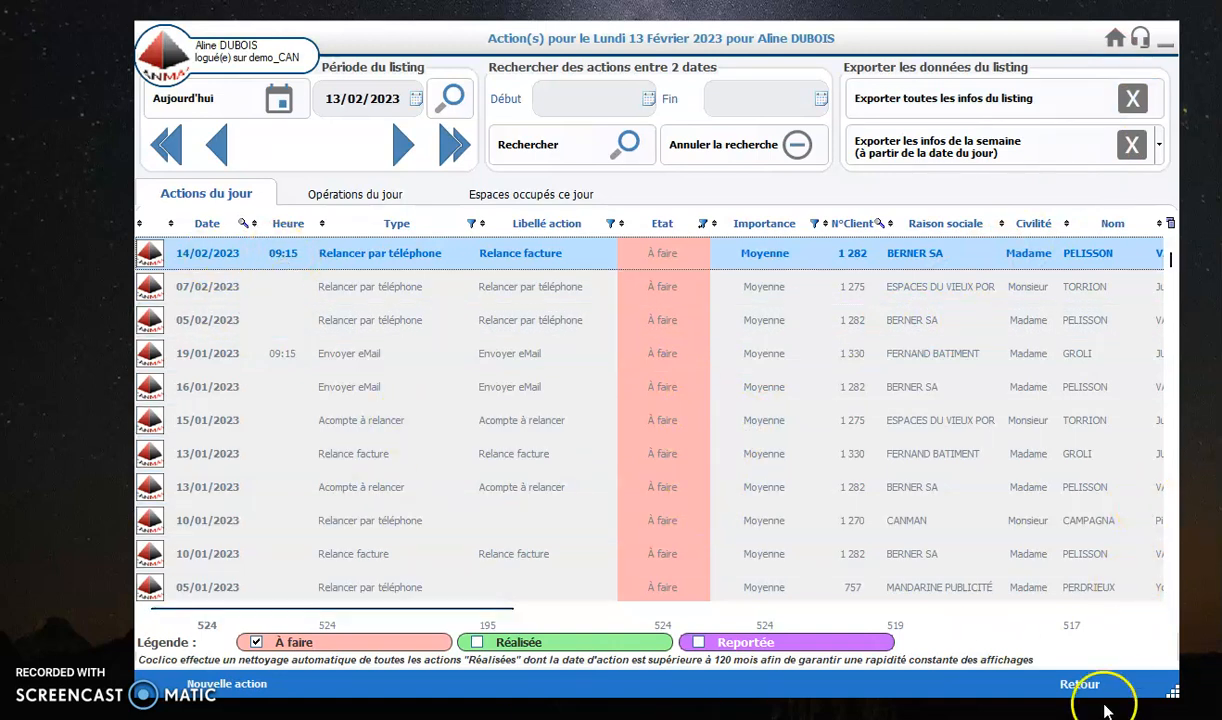
Step: Examine the automatic commercial action rules in the general settings preferences, and return to the home screen
{"action": "left_click", "coordinate": [1082, 684]}
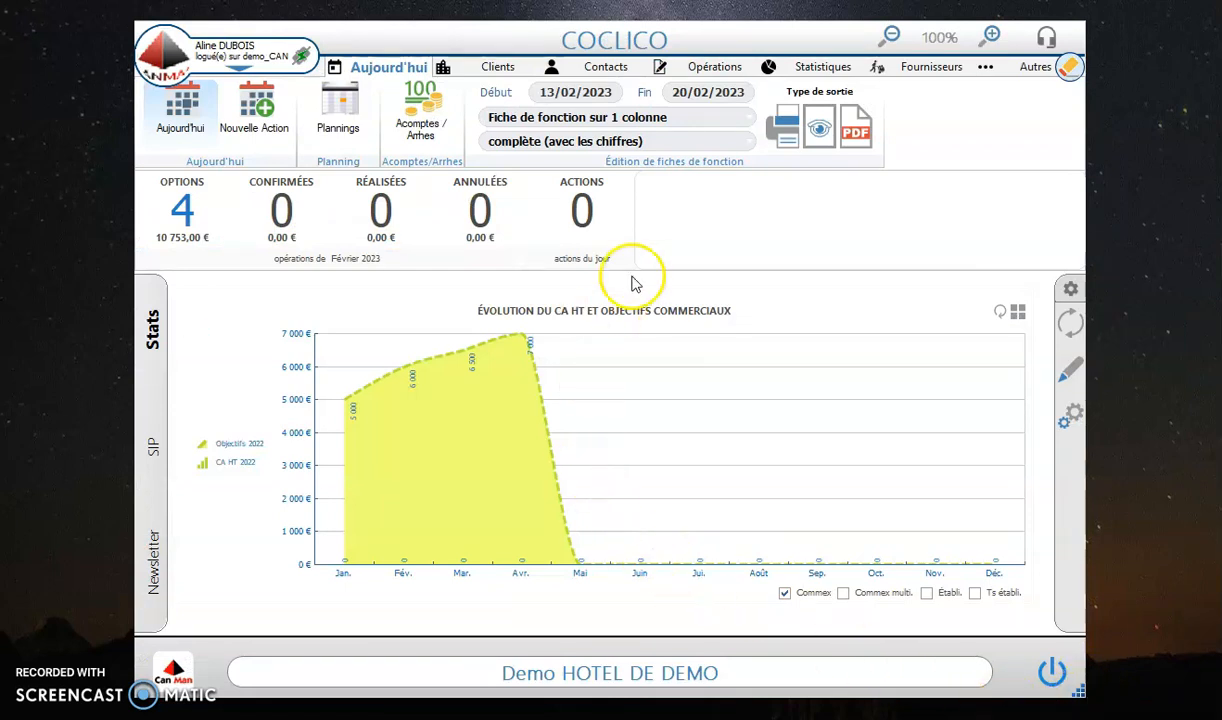
{"action": "left_click", "coordinate": [1035, 70]}
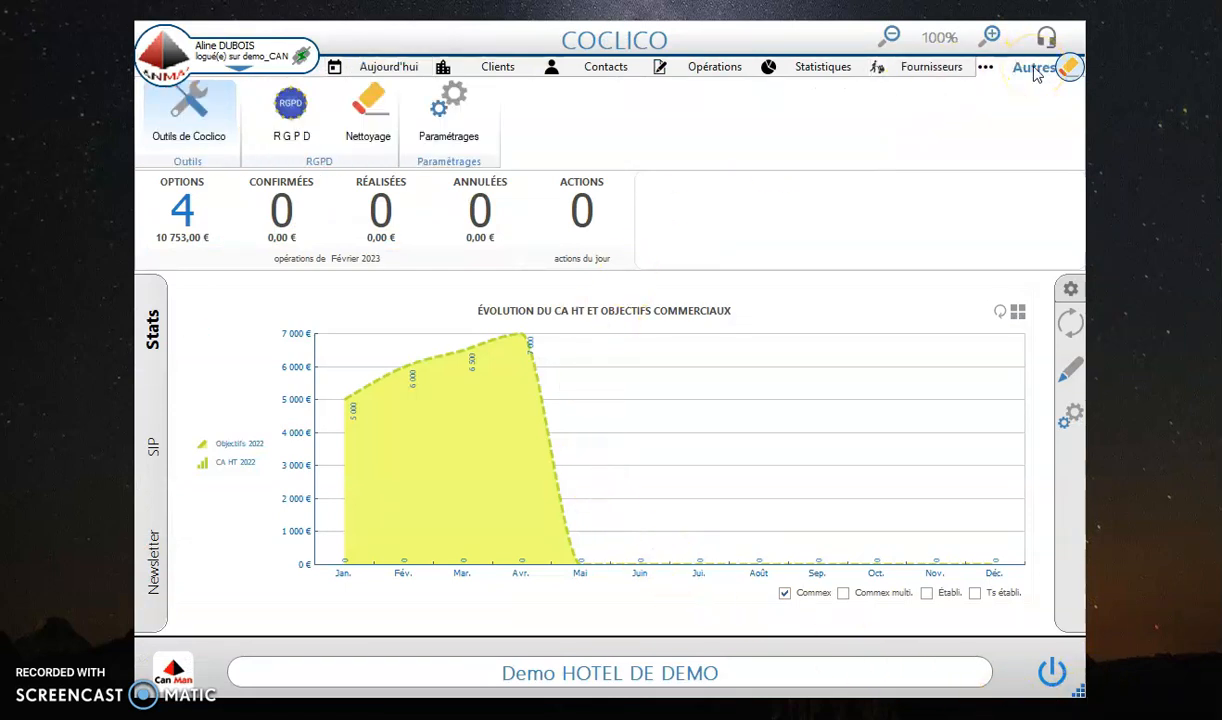
{"action": "left_click", "coordinate": [436, 140]}
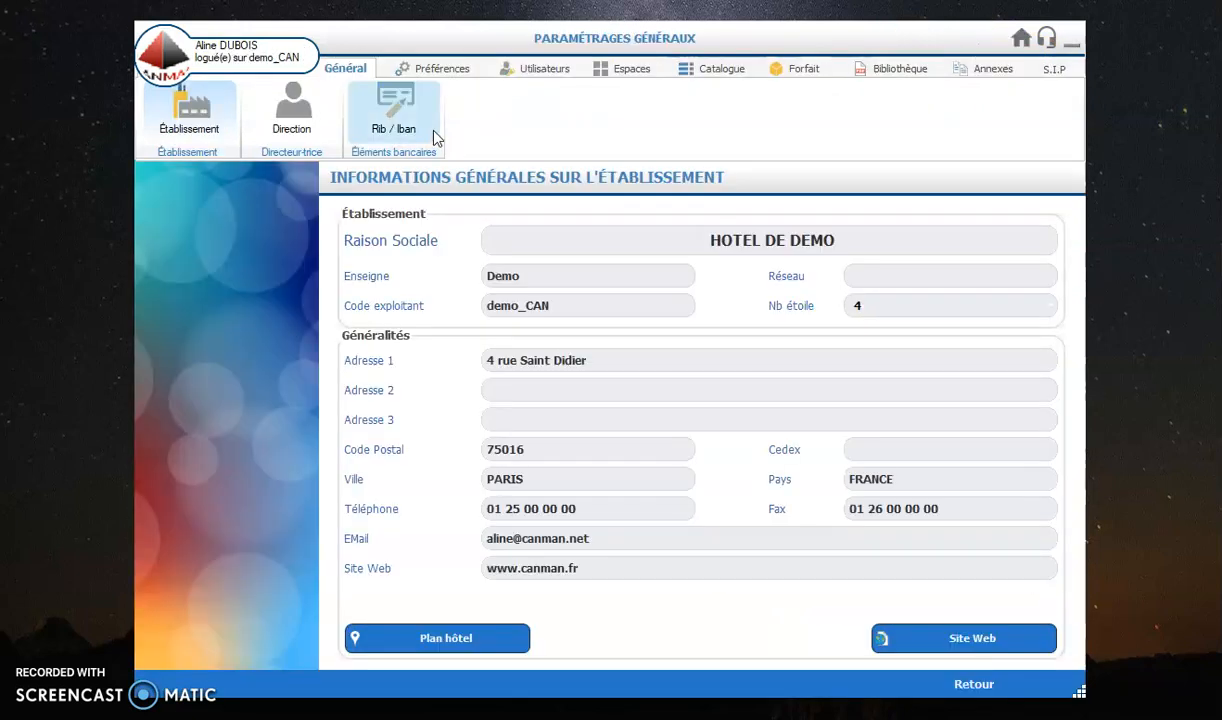
{"action": "left_click", "coordinate": [439, 70]}
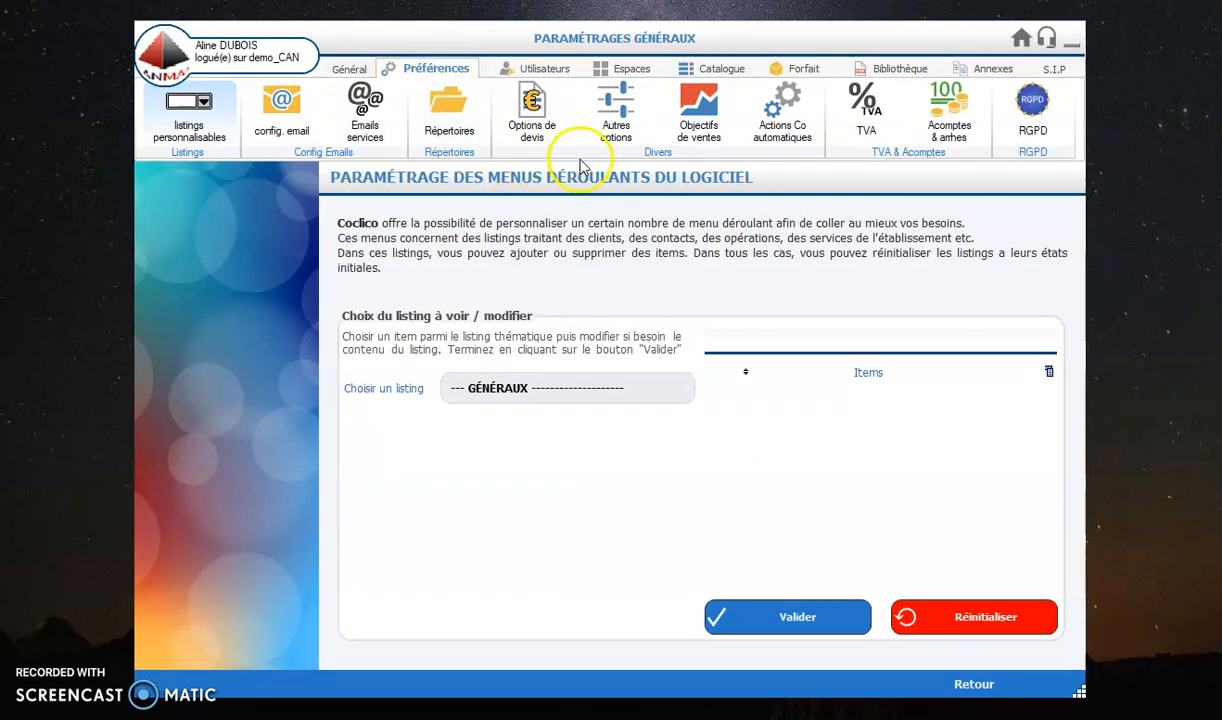
{"action": "left_click", "coordinate": [775, 137]}
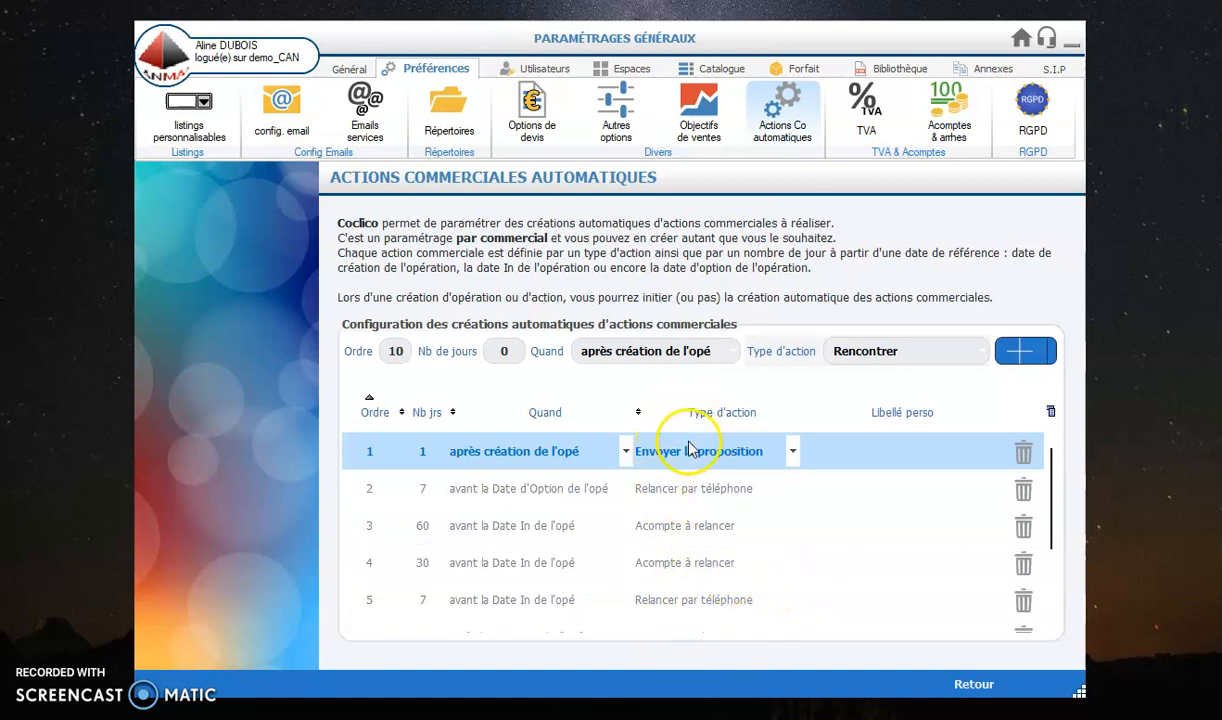
{"action": "scroll", "coordinate": [690, 447], "scroll_direction": "down", "scroll_amount": 4}
{"action": "scroll", "coordinate": [740, 600], "scroll_direction": "up", "scroll_amount": 4}
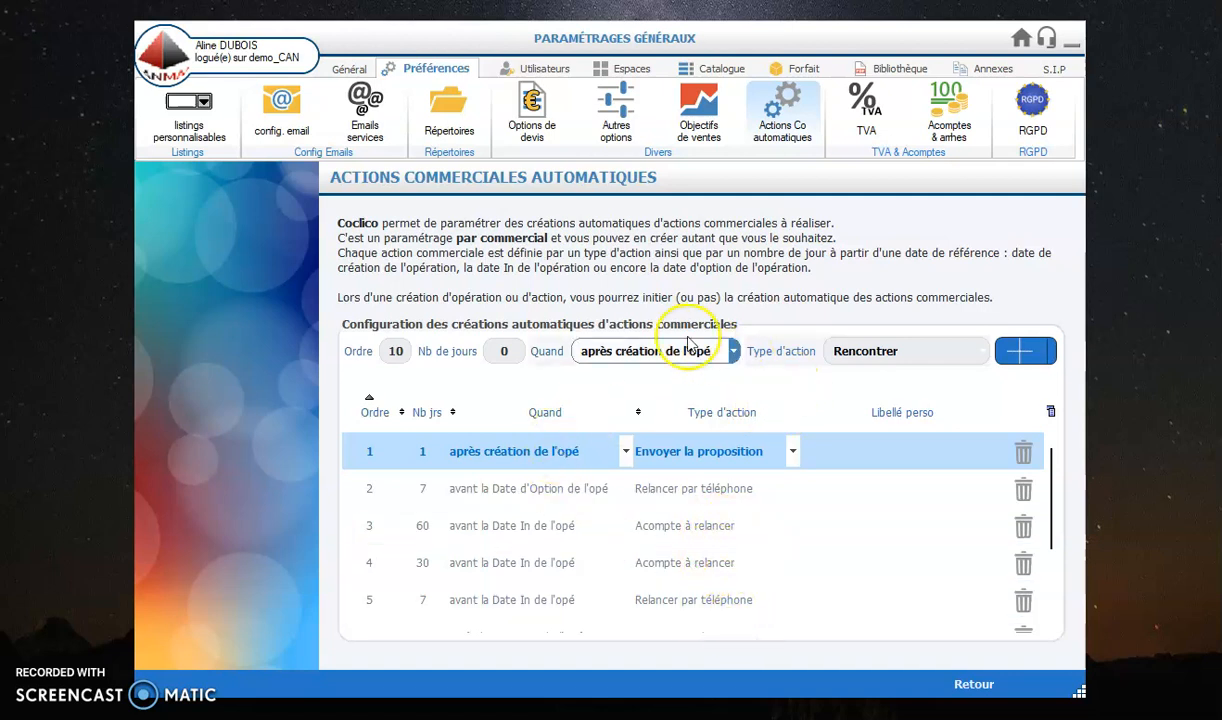
{"action": "scroll", "coordinate": [663, 524], "scroll_direction": "down", "scroll_amount": 3}
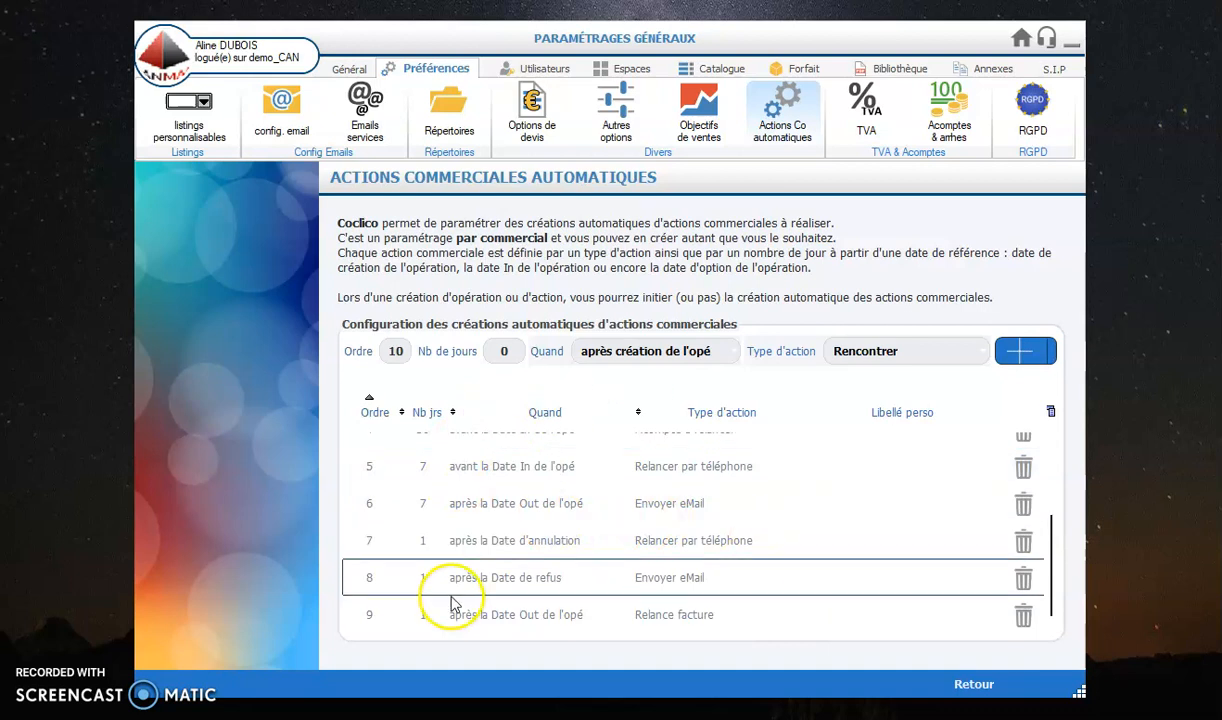
{"action": "left_click", "coordinate": [968, 680]}
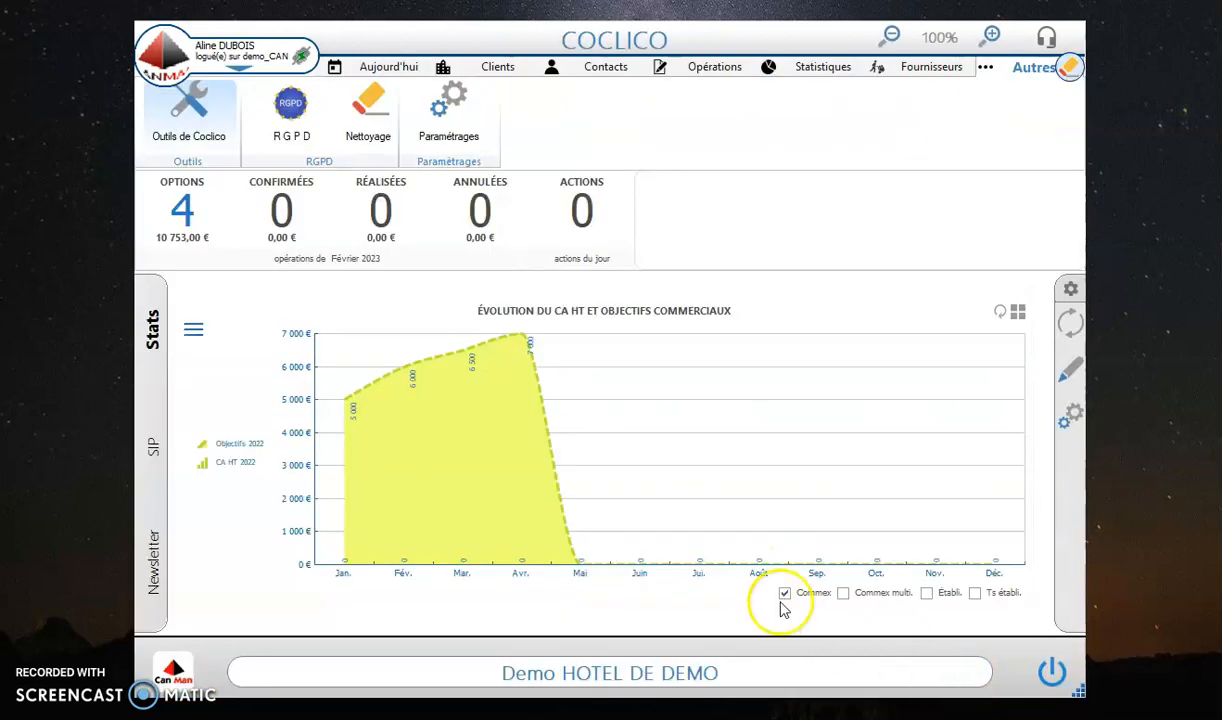
Step: Start a new operation for the client CREDIT AGRICOLE IDF
{"action": "left_click", "coordinate": [720, 72]}
{"action": "left_click", "coordinate": [257, 127]}
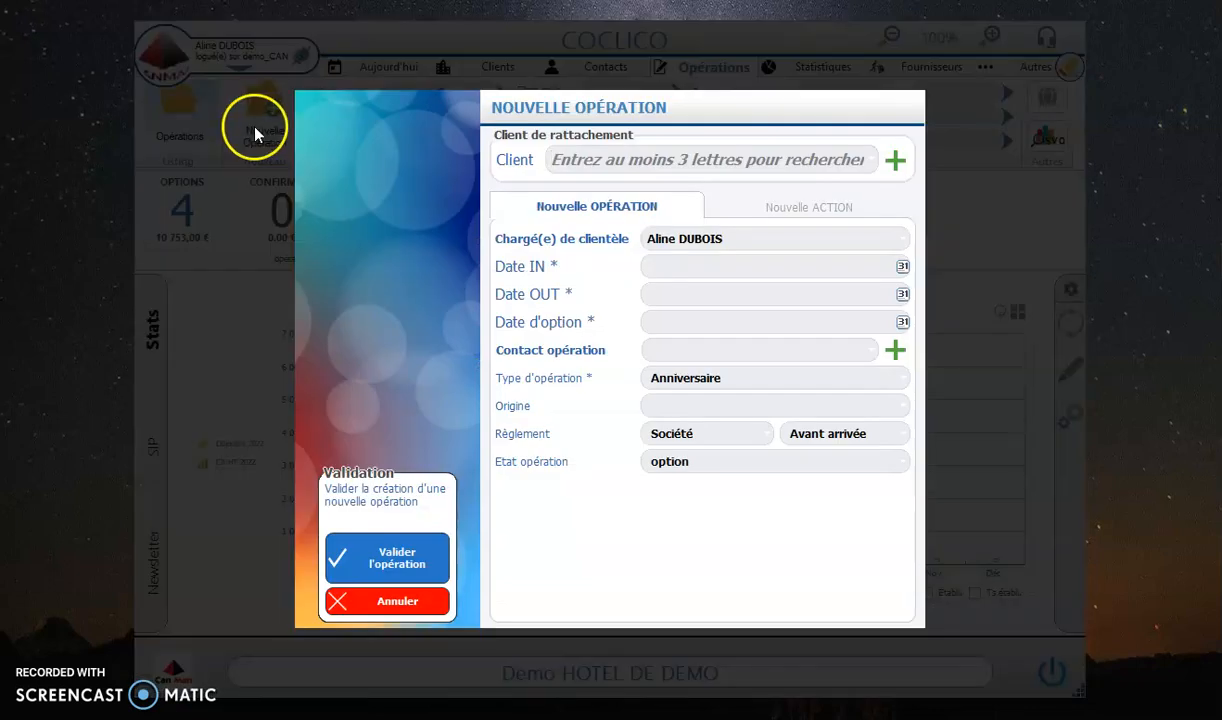
{"action": "left_click", "coordinate": [565, 162]}
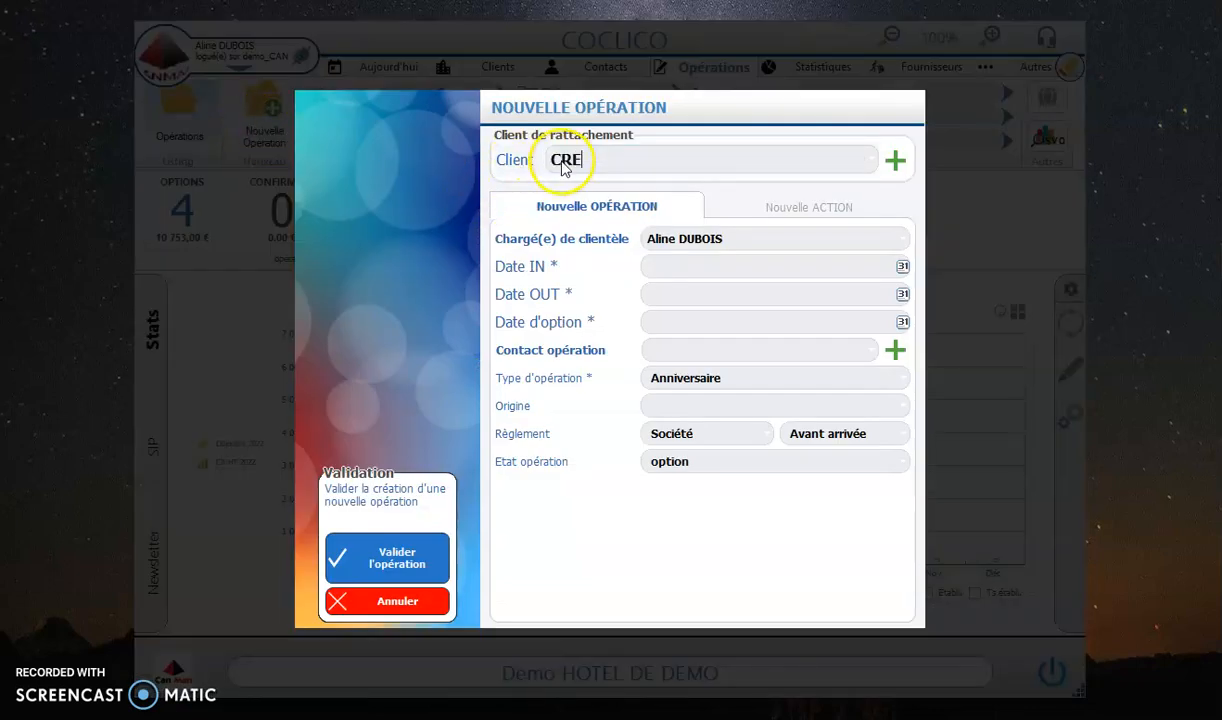
{"action": "type", "text": "CRE"}
{"action": "left_click", "coordinate": [587, 224]}
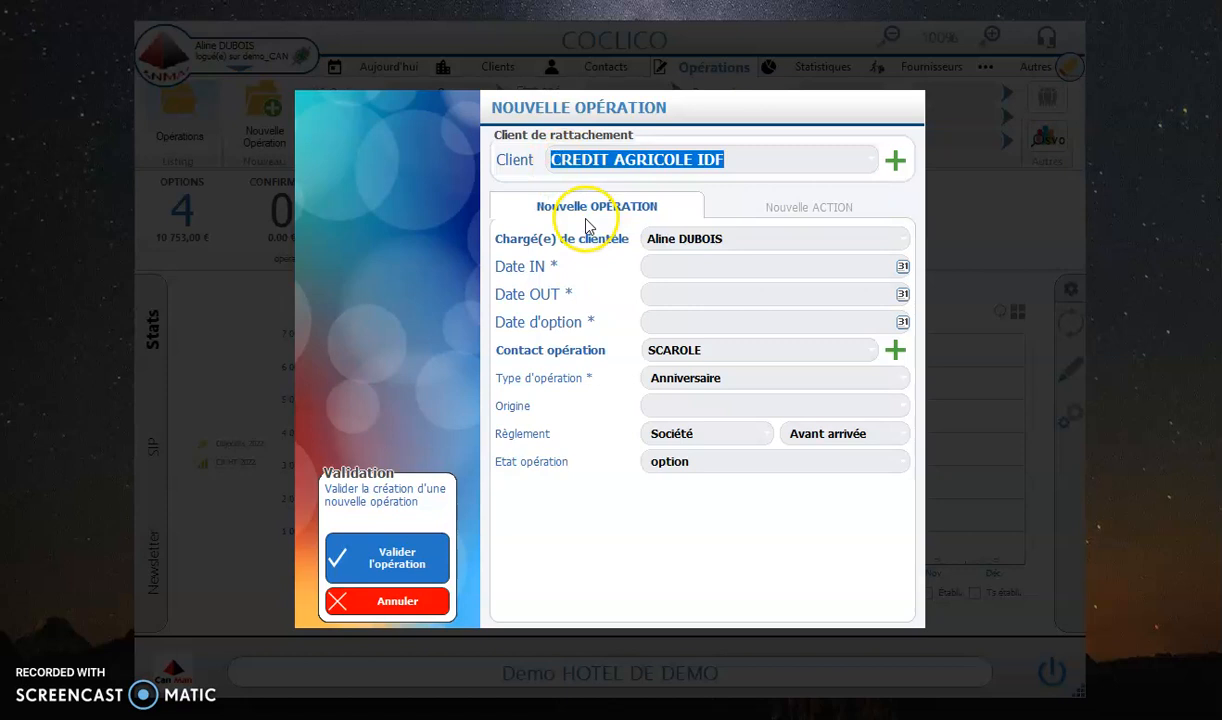
Step: Set the operation's start and end dates to 10/06/2023 and the option date to 23/02/2023, keeping the proposed contact
{"action": "left_click", "coordinate": [652, 264]}
{"action": "type", "text": "10/06/2023"}
{"action": "left_click", "coordinate": [672, 290]}
{"action": "left_click", "coordinate": [680, 322]}
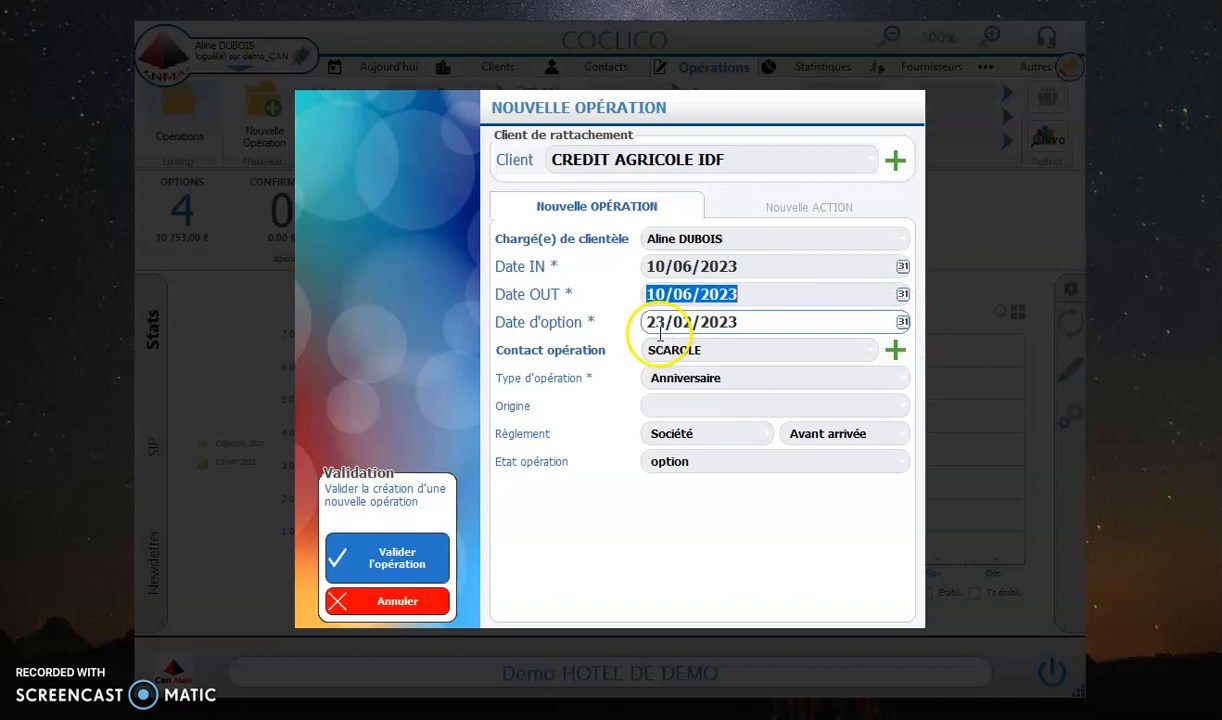
{"action": "left_click", "coordinate": [709, 349]}
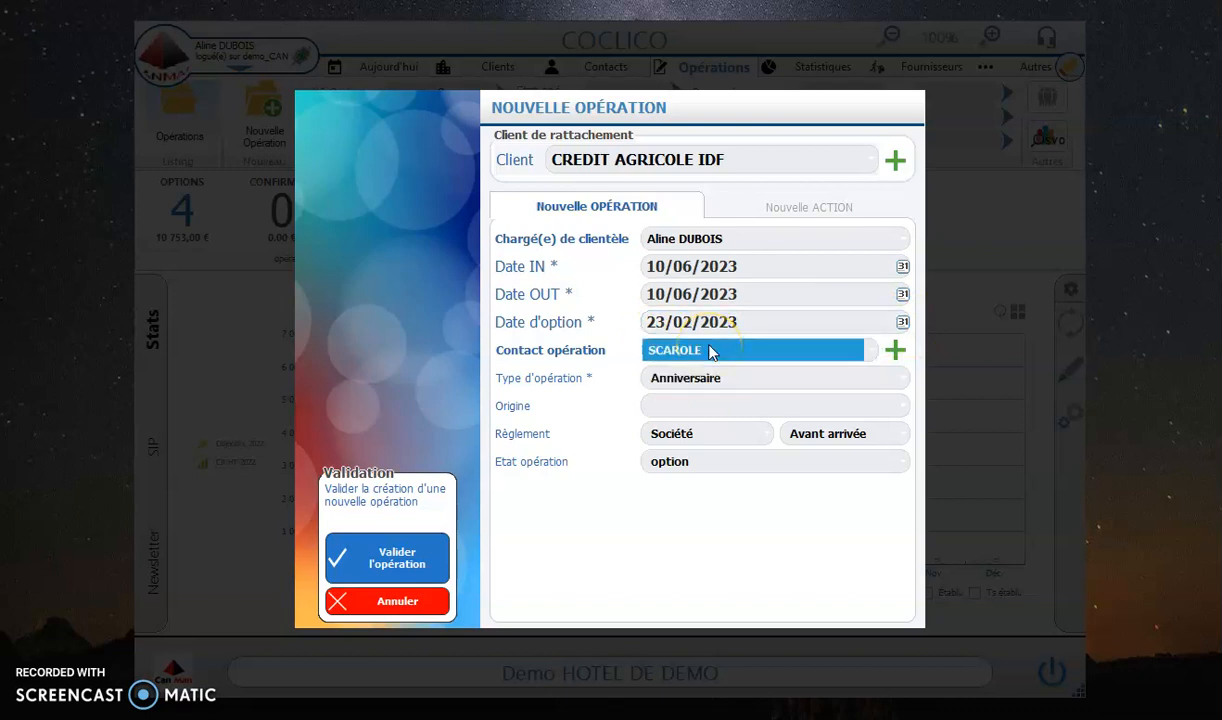
Step: Set the operation type to Journée d'étude, the origin to Direct hôtel and the state to multi-options, and validate the operation
{"action": "left_click", "coordinate": [731, 379]}
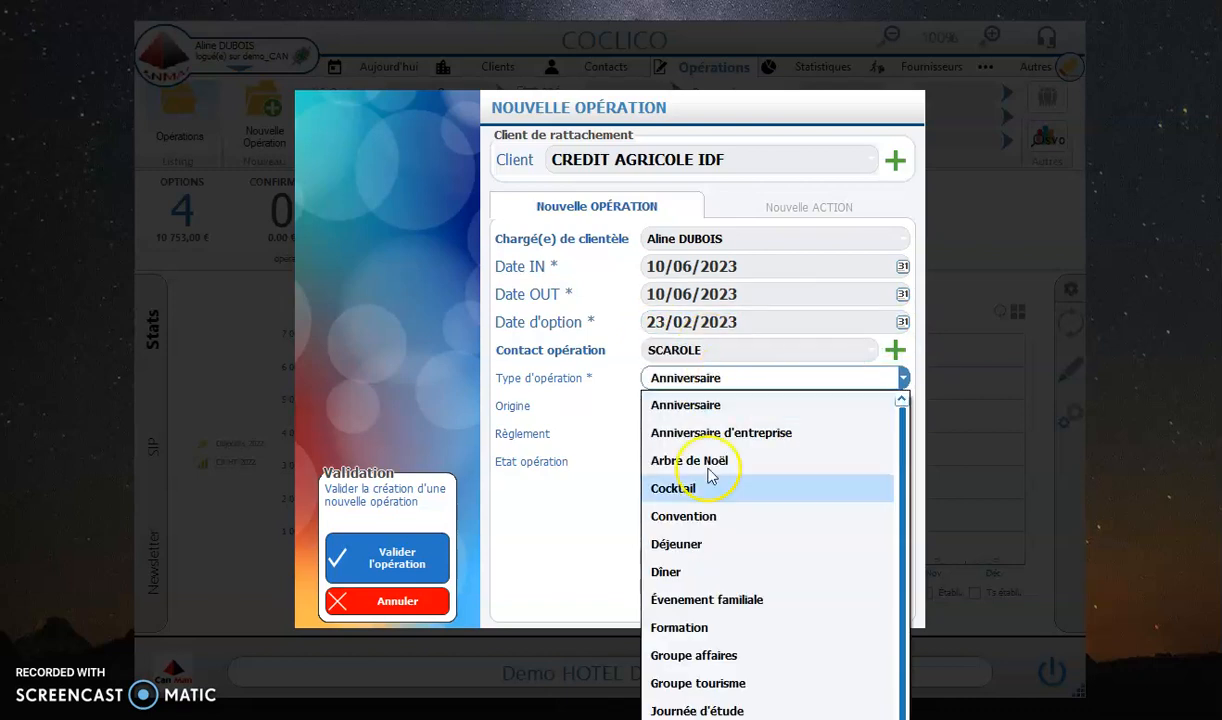
{"action": "left_click", "coordinate": [717, 709]}
{"action": "left_click", "coordinate": [668, 405]}
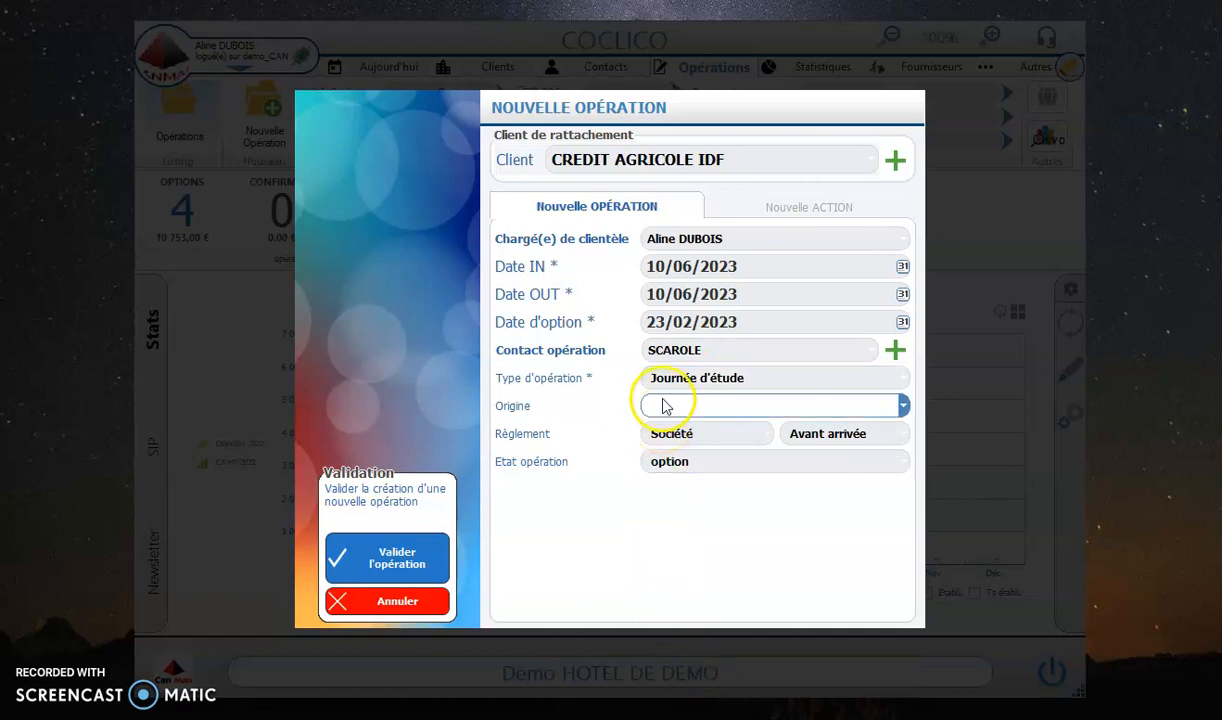
{"action": "left_click", "coordinate": [722, 518]}
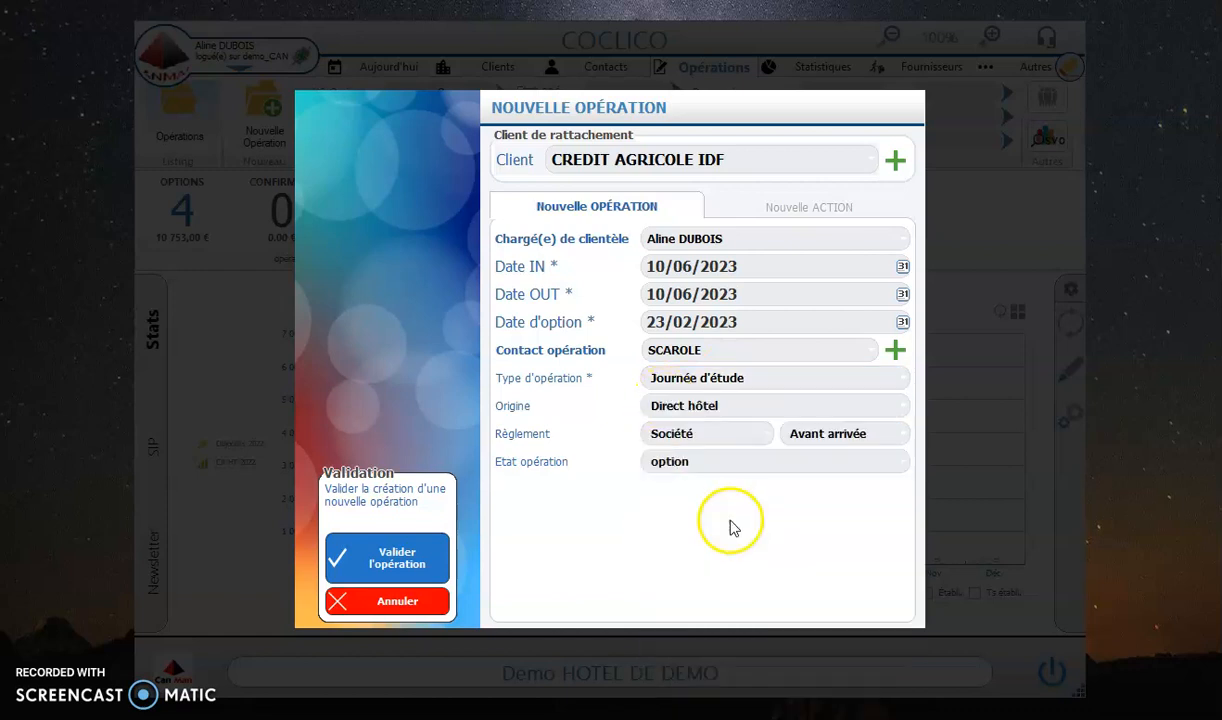
{"action": "left_click", "coordinate": [848, 438]}
{"action": "left_click", "coordinate": [848, 436]}
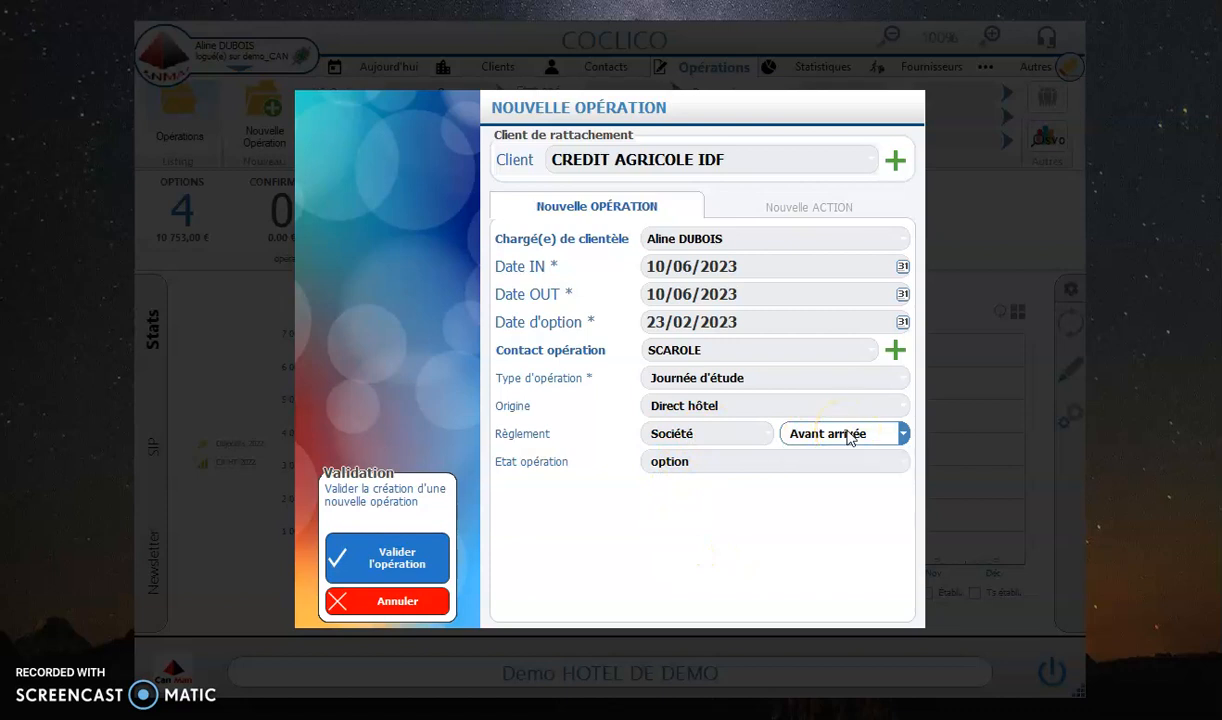
{"action": "left_click", "coordinate": [714, 462]}
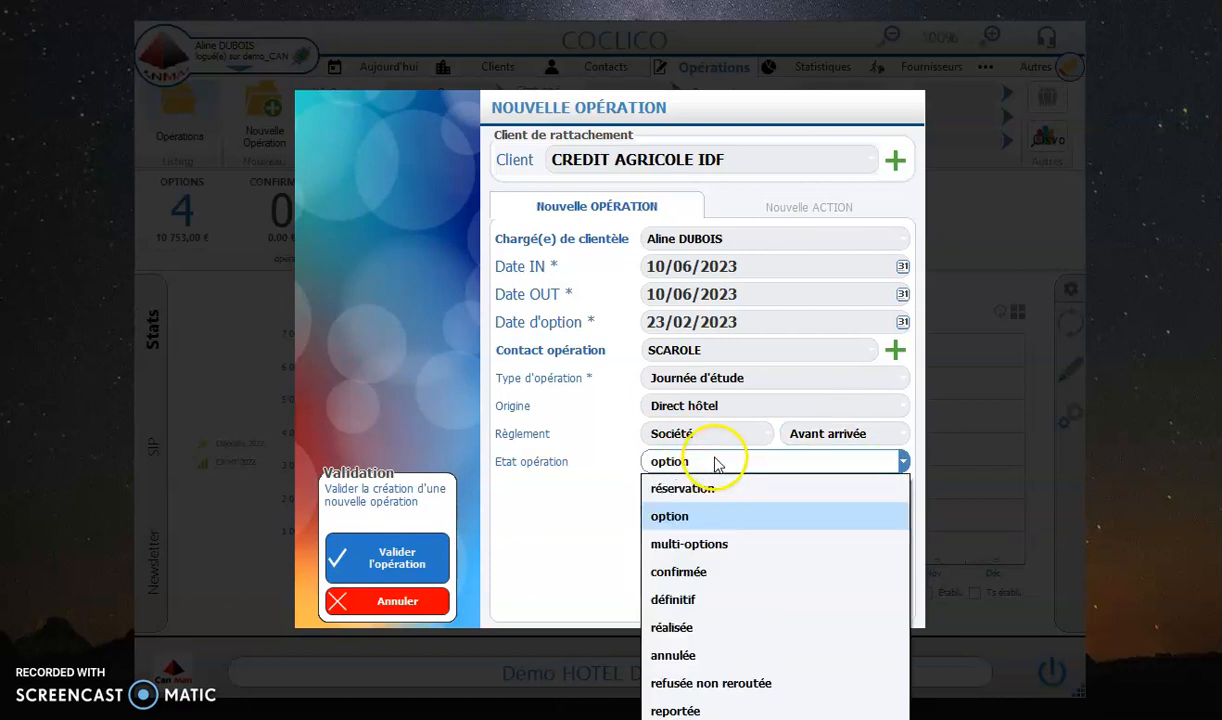
{"action": "left_click", "coordinate": [715, 543]}
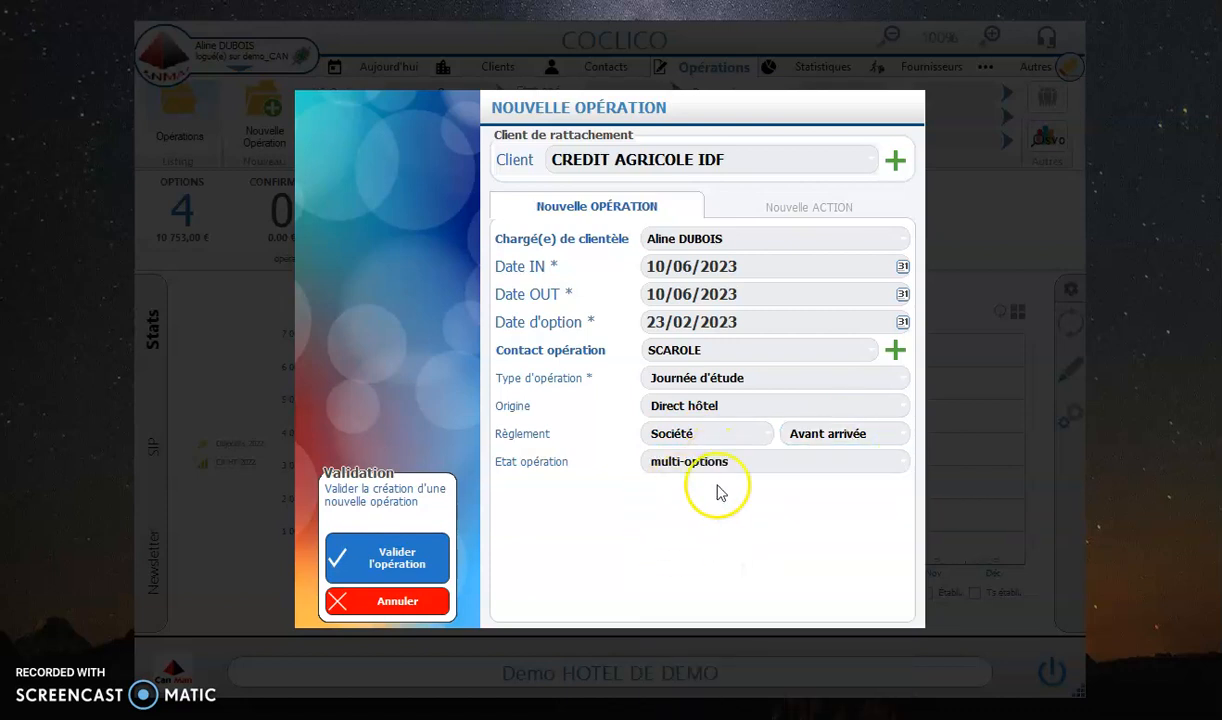
{"action": "left_click", "coordinate": [420, 565]}
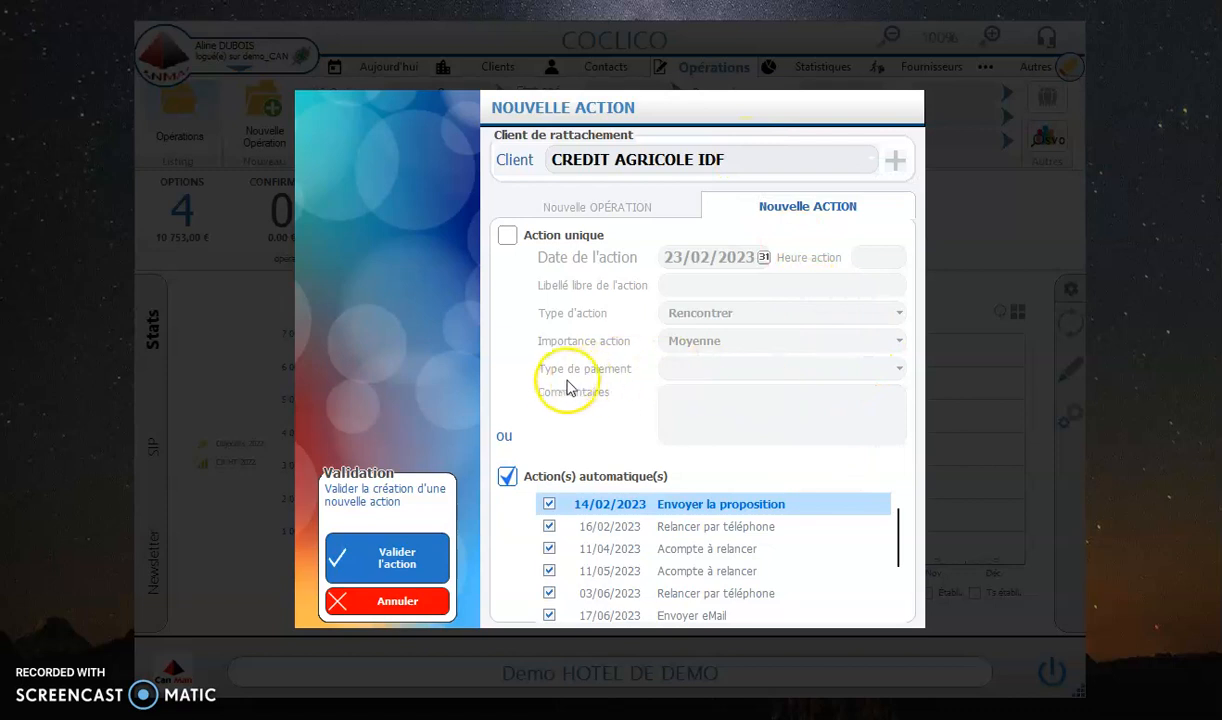
{"action": "left_click", "coordinate": [507, 237]}
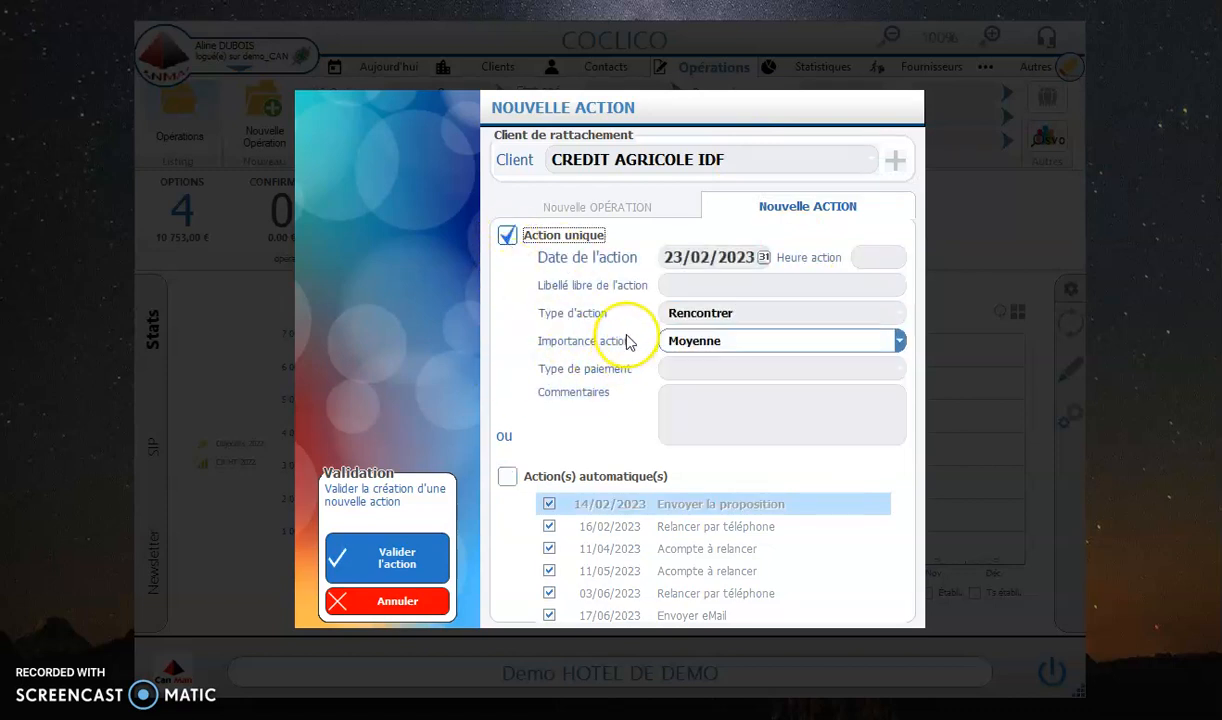
{"action": "left_click", "coordinate": [757, 314]}
{"action": "left_click", "coordinate": [755, 314]}
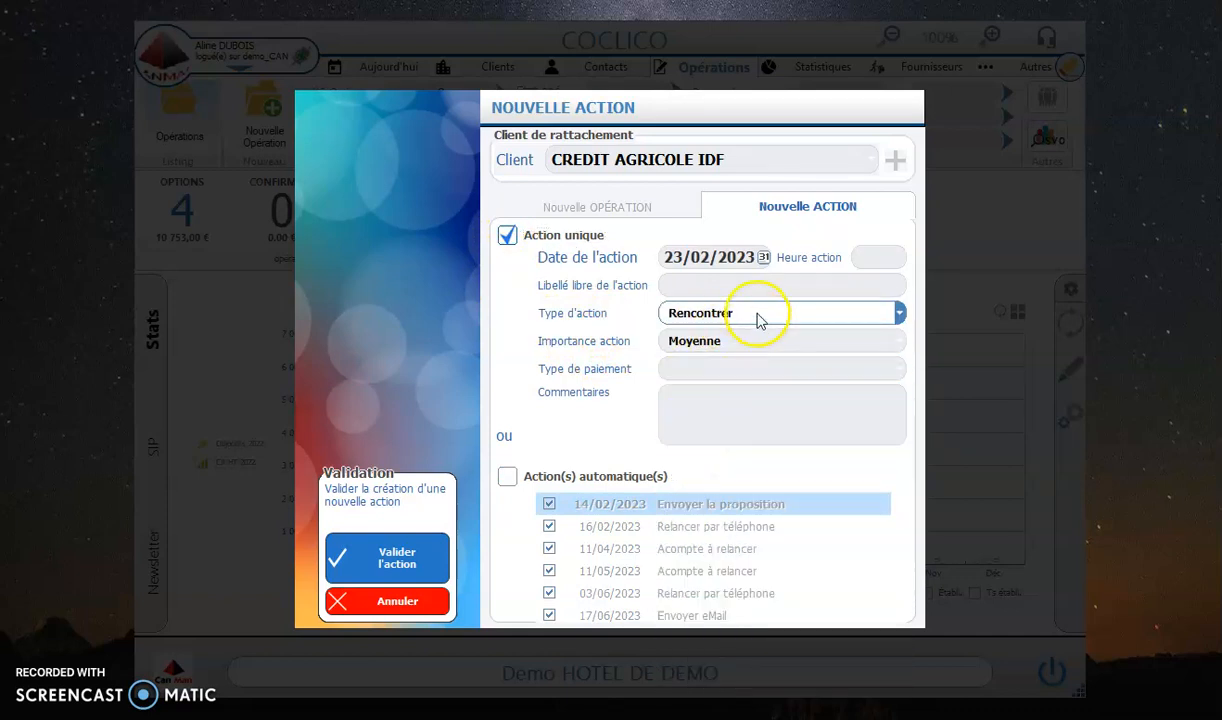
{"action": "left_click", "coordinate": [507, 479]}
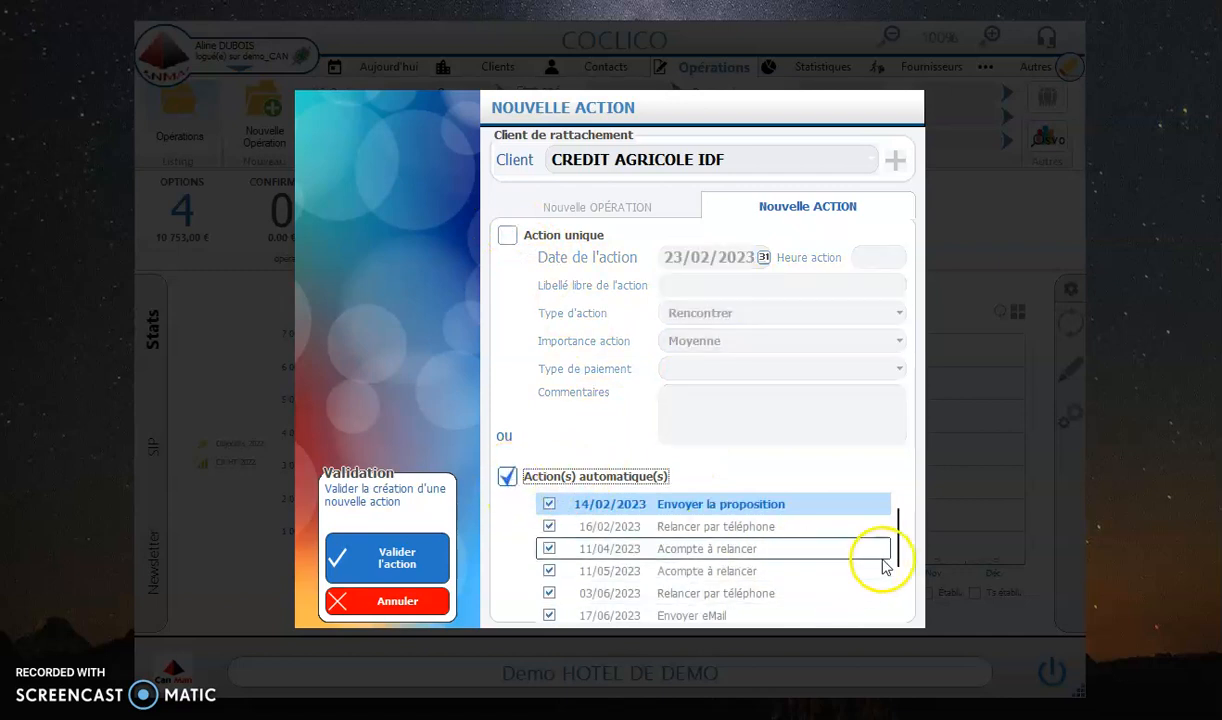
Step: Exclude the undated Relancer par téléphone and Envoyer eMail entries from the automatic actions and validate the remaining ones
{"action": "scroll", "coordinate": [887, 545], "scroll_direction": "down", "scroll_amount": 5}
{"action": "scroll", "coordinate": [896, 557], "scroll_direction": "up", "scroll_amount": 5}
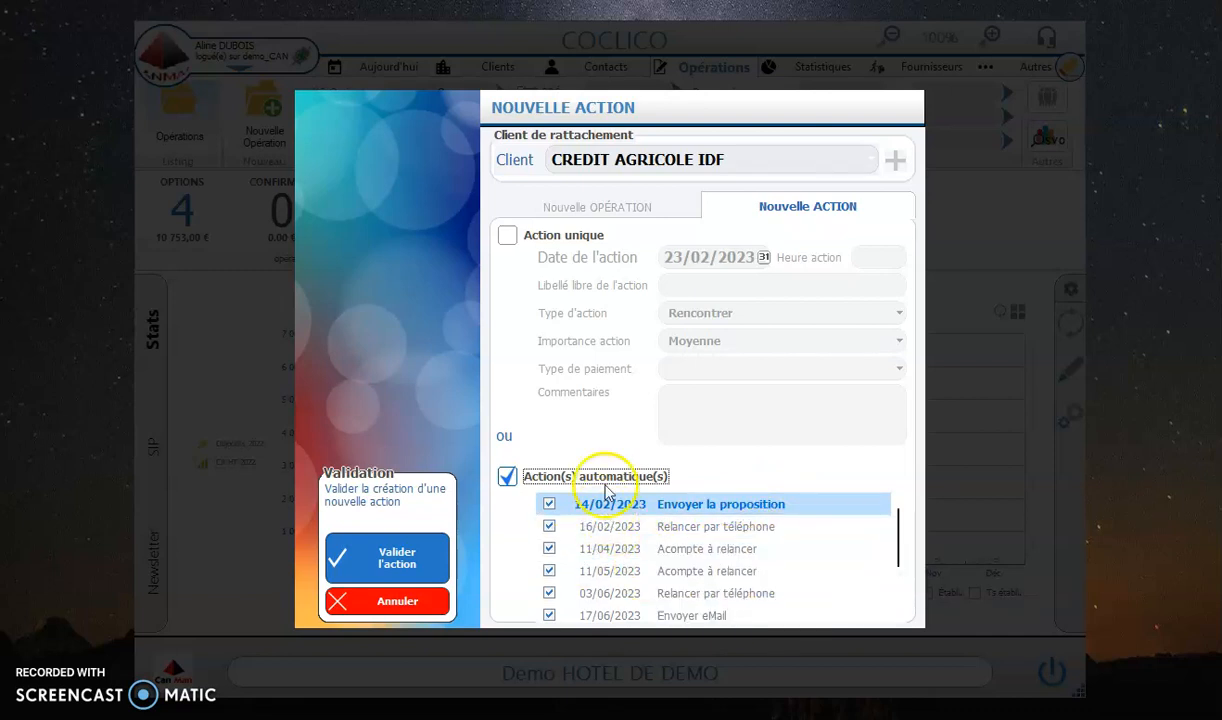
{"action": "scroll", "coordinate": [668, 532], "scroll_direction": "down", "scroll_amount": 3}
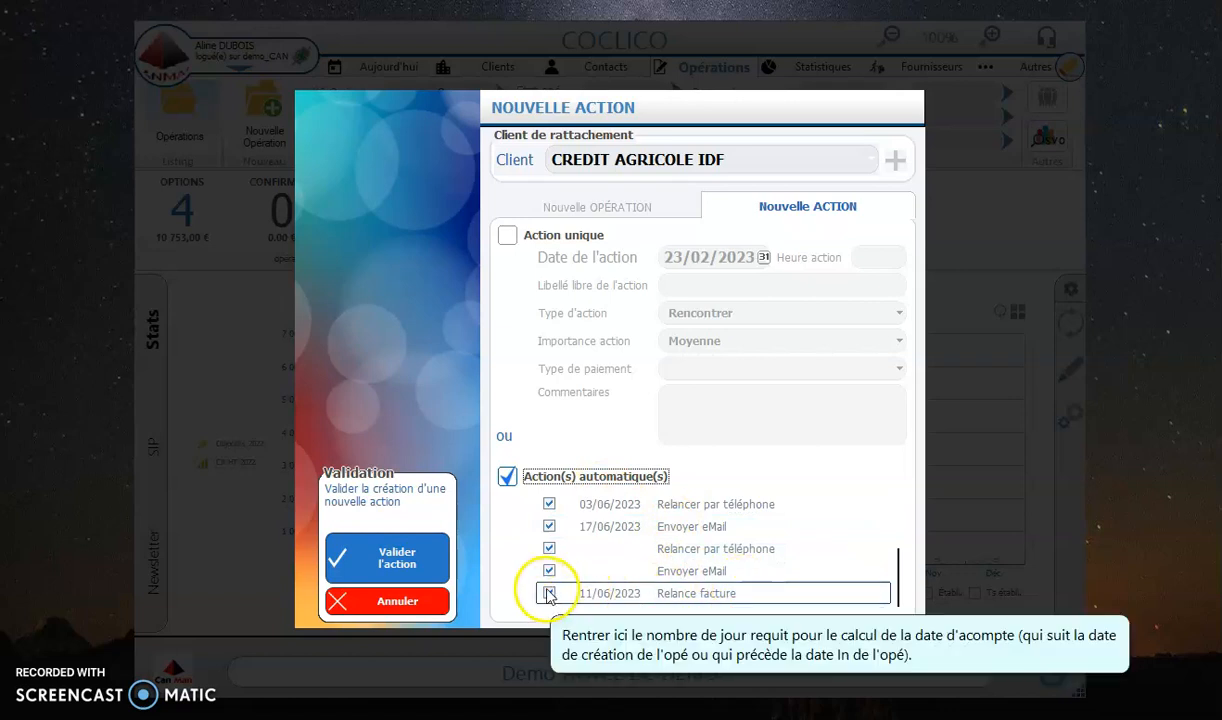
{"action": "left_click", "coordinate": [549, 526]}
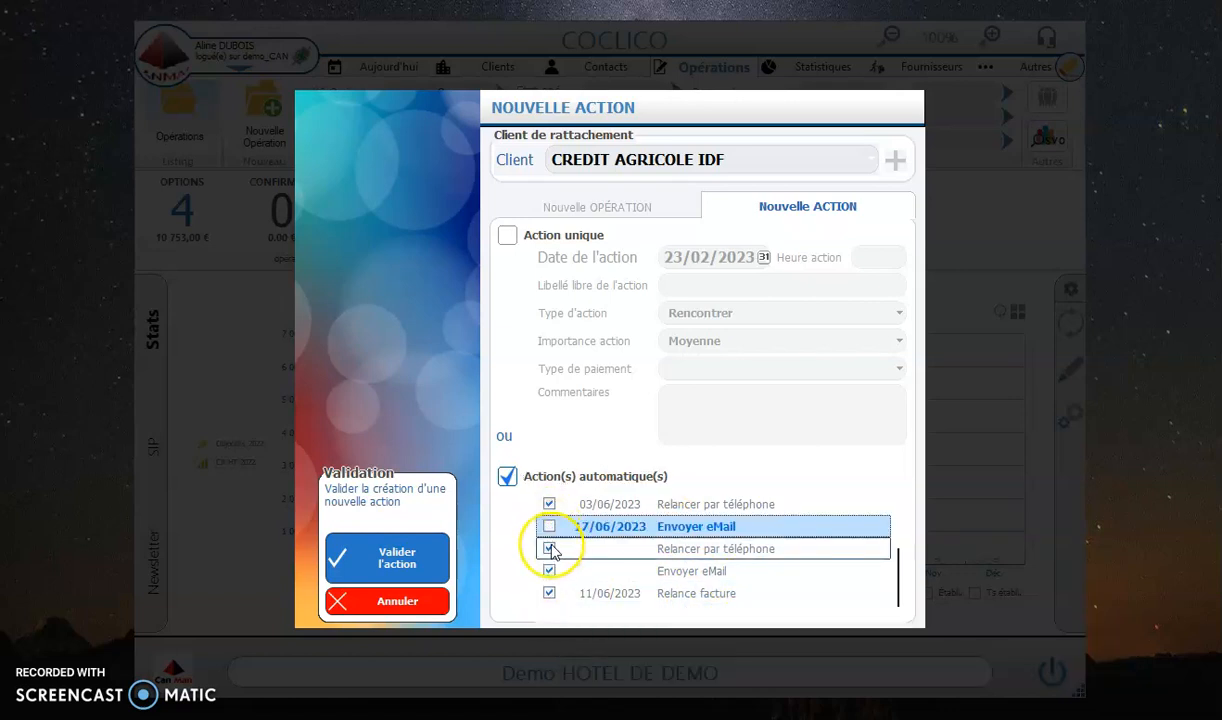
{"action": "left_click", "coordinate": [549, 549]}
{"action": "left_click", "coordinate": [550, 570]}
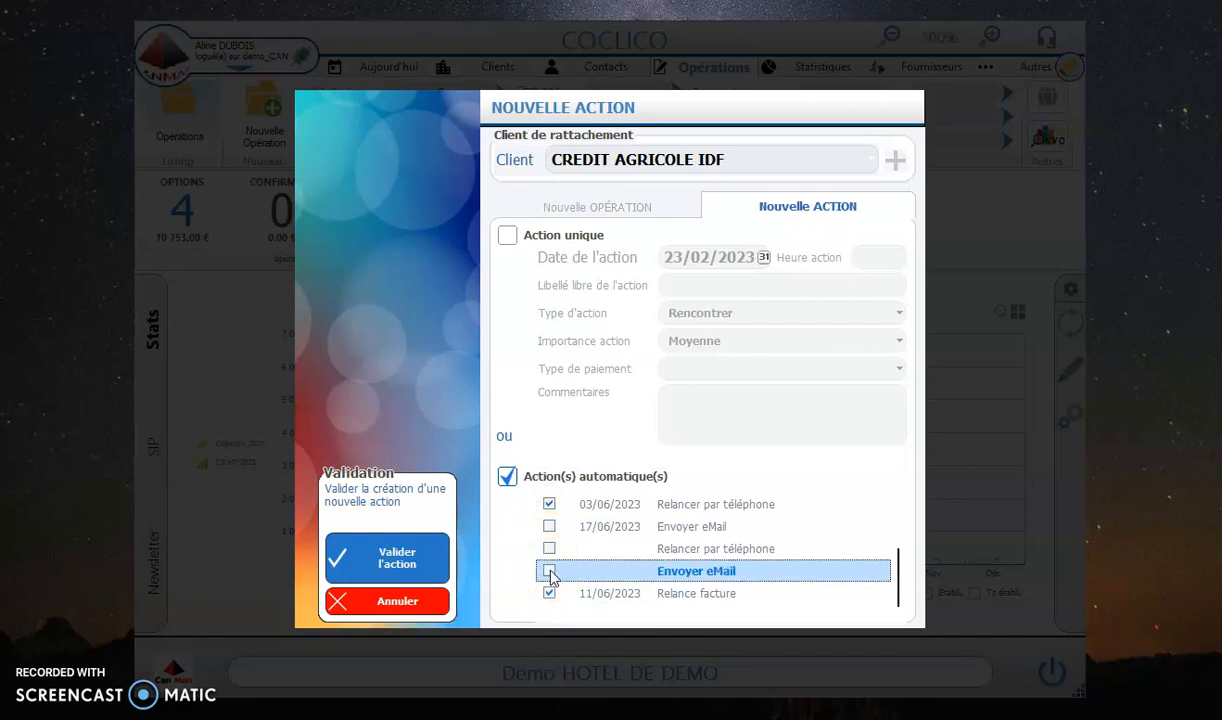
{"action": "left_click", "coordinate": [549, 526]}
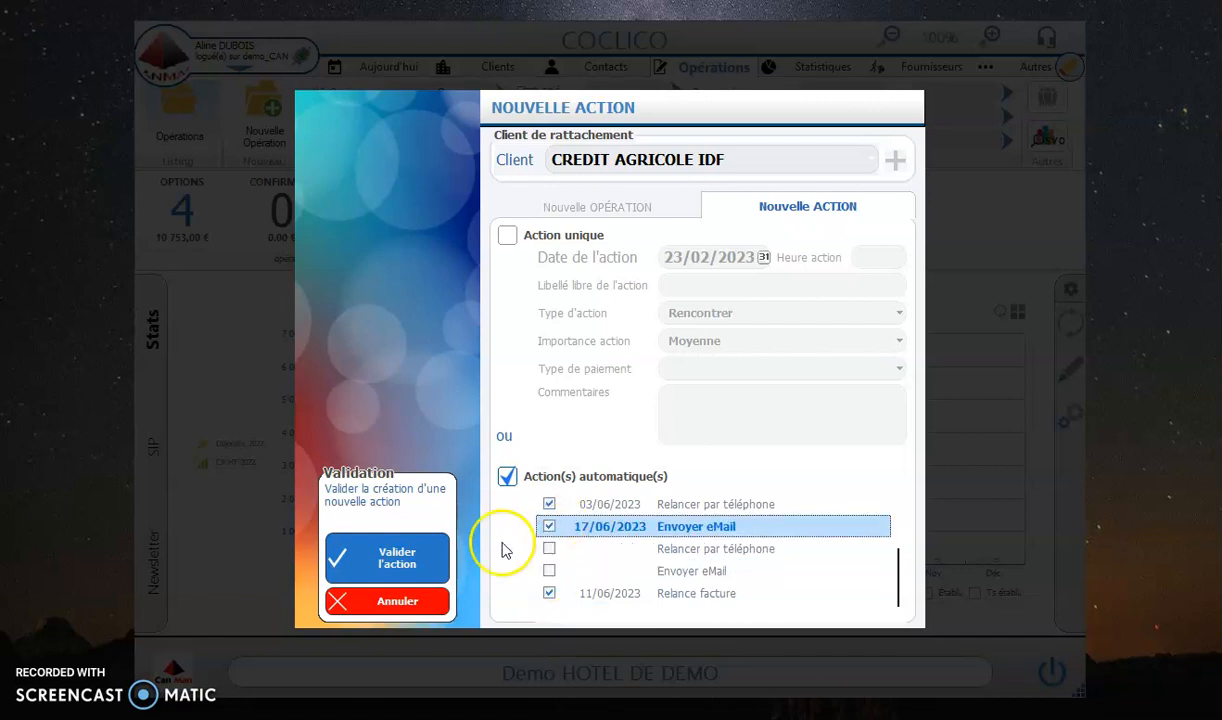
{"action": "left_click", "coordinate": [407, 563]}
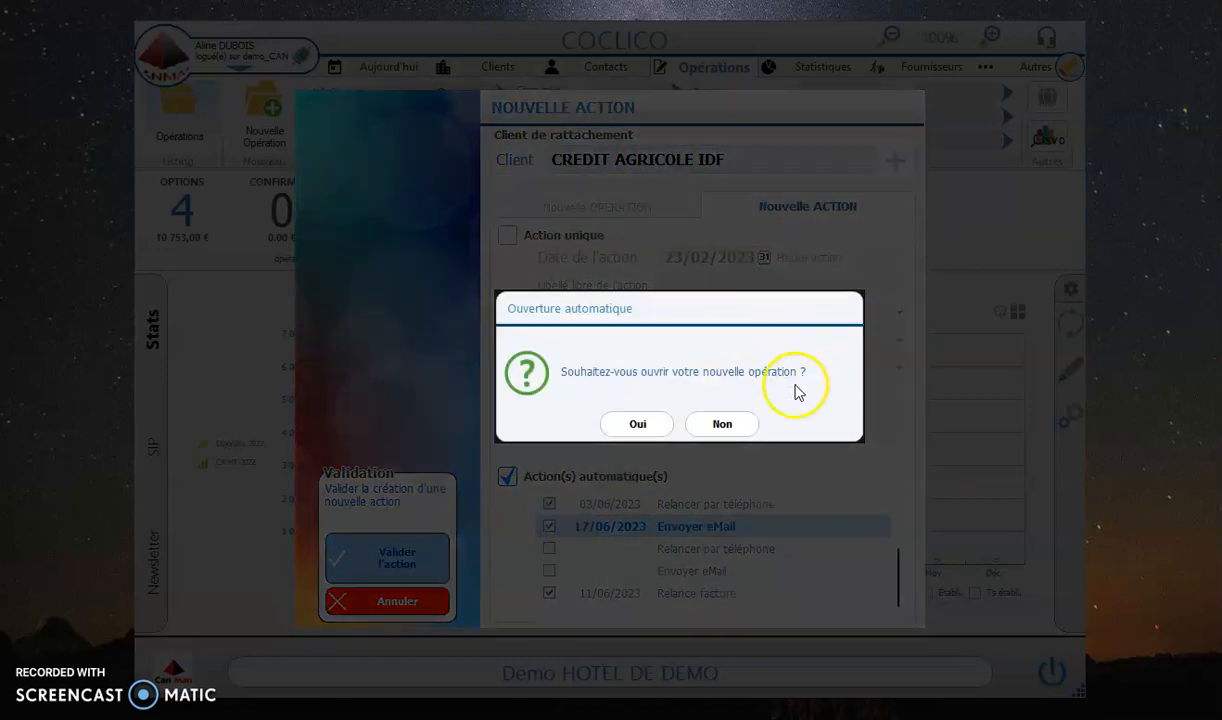
Step: Open the new operation and add the predefined package Forfait Journée d'Etude for 10 June 2023 to its details
{"action": "left_click", "coordinate": [640, 425]}
{"action": "left_click", "coordinate": [467, 360]}
{"action": "left_click", "coordinate": [724, 270]}
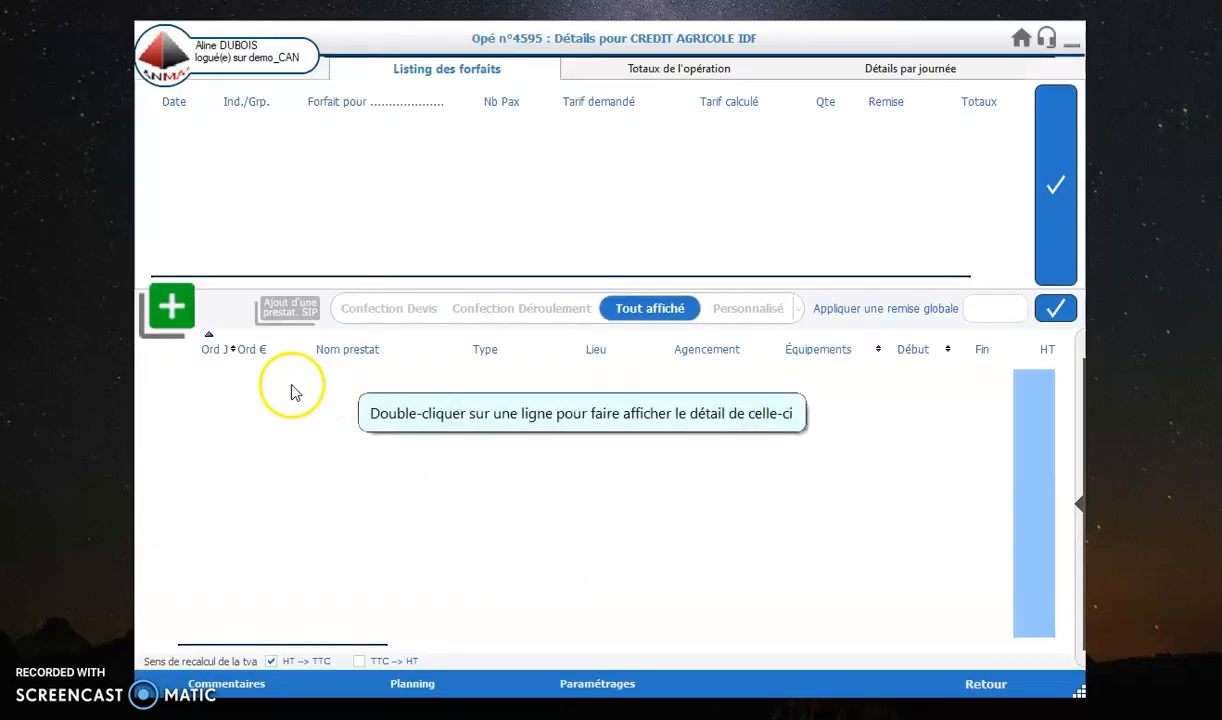
{"action": "right_click", "coordinate": [274, 212]}
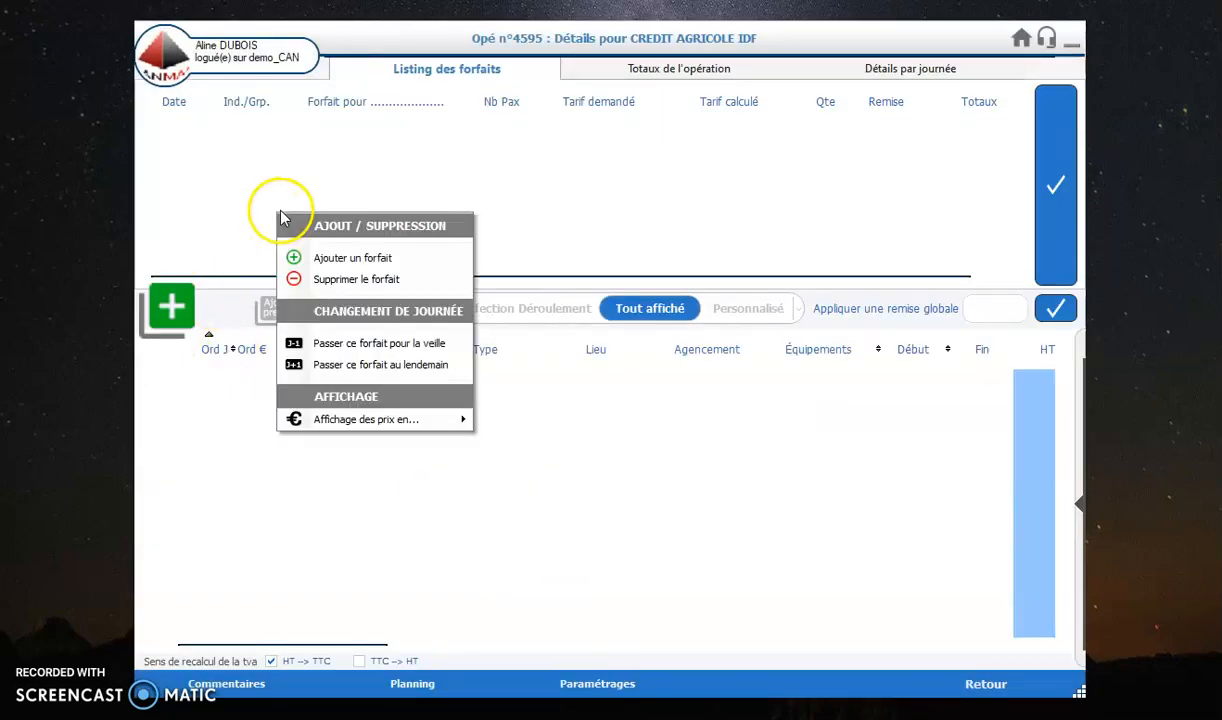
{"action": "left_click", "coordinate": [303, 256]}
{"action": "left_click", "coordinate": [503, 252]}
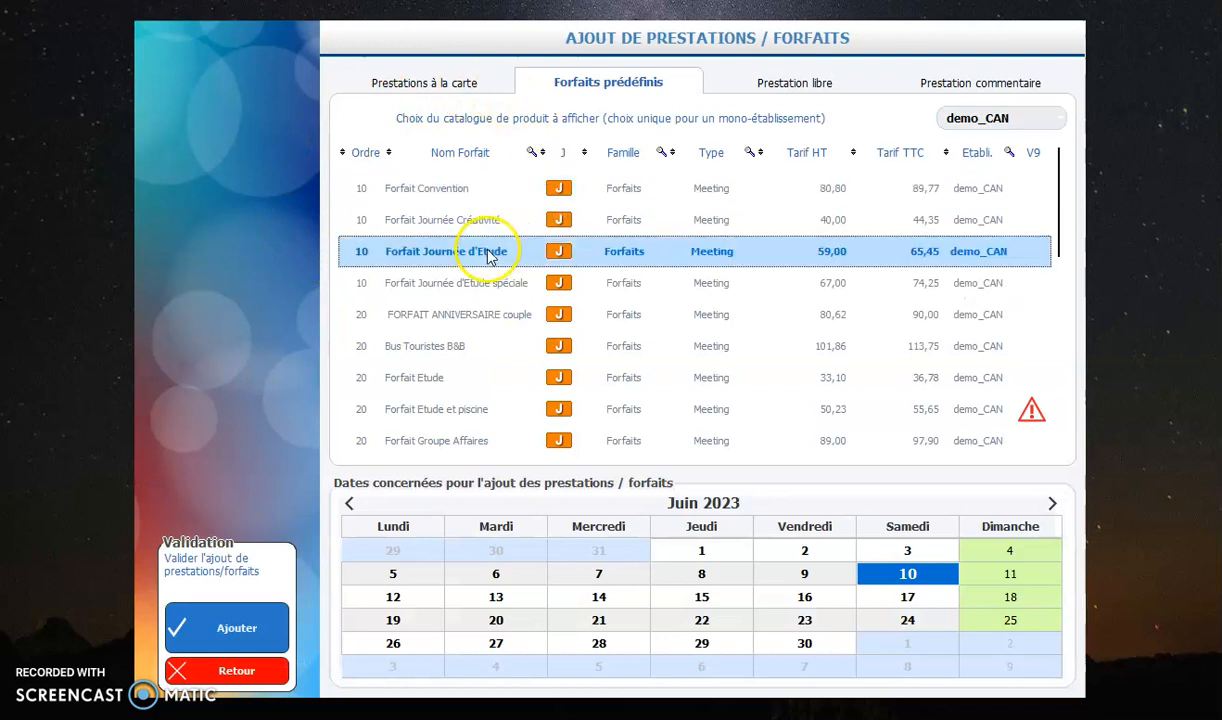
{"action": "left_click", "coordinate": [234, 628]}
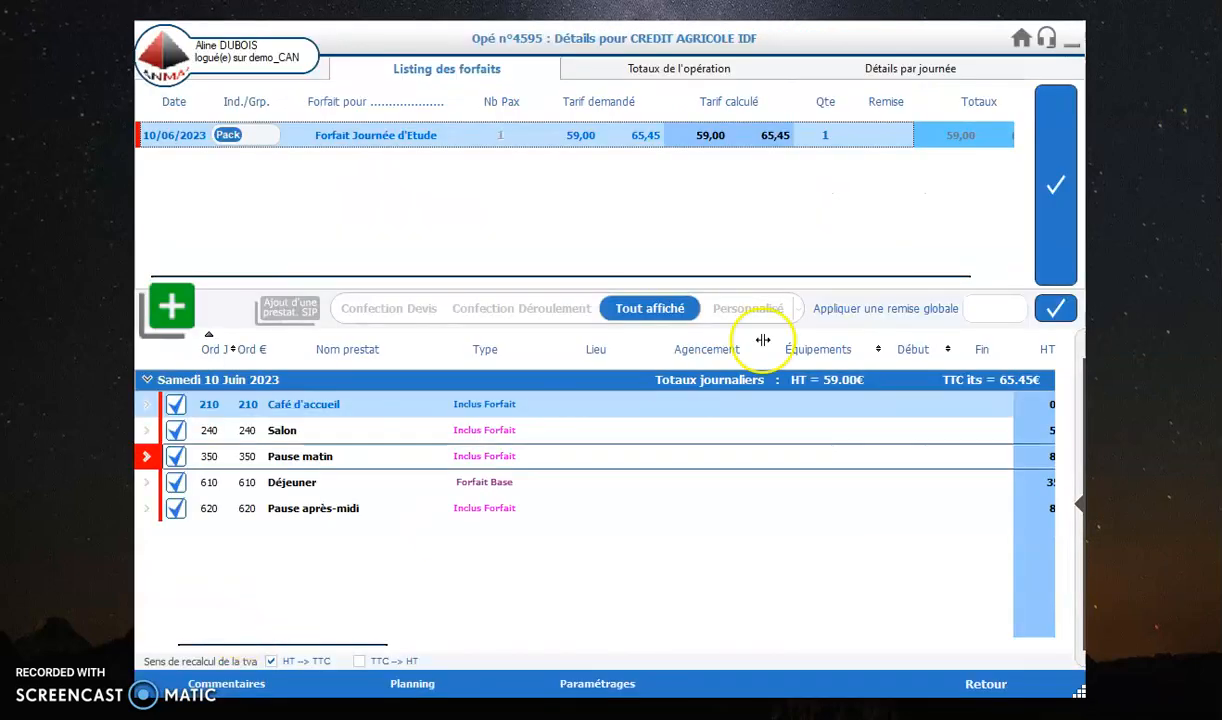
Step: Set the quantity of the Forfait Journée d'Etude to 21 and return to the operation record
{"action": "left_click", "coordinate": [822, 137]}
{"action": "double_click", "coordinate": [822, 137]}
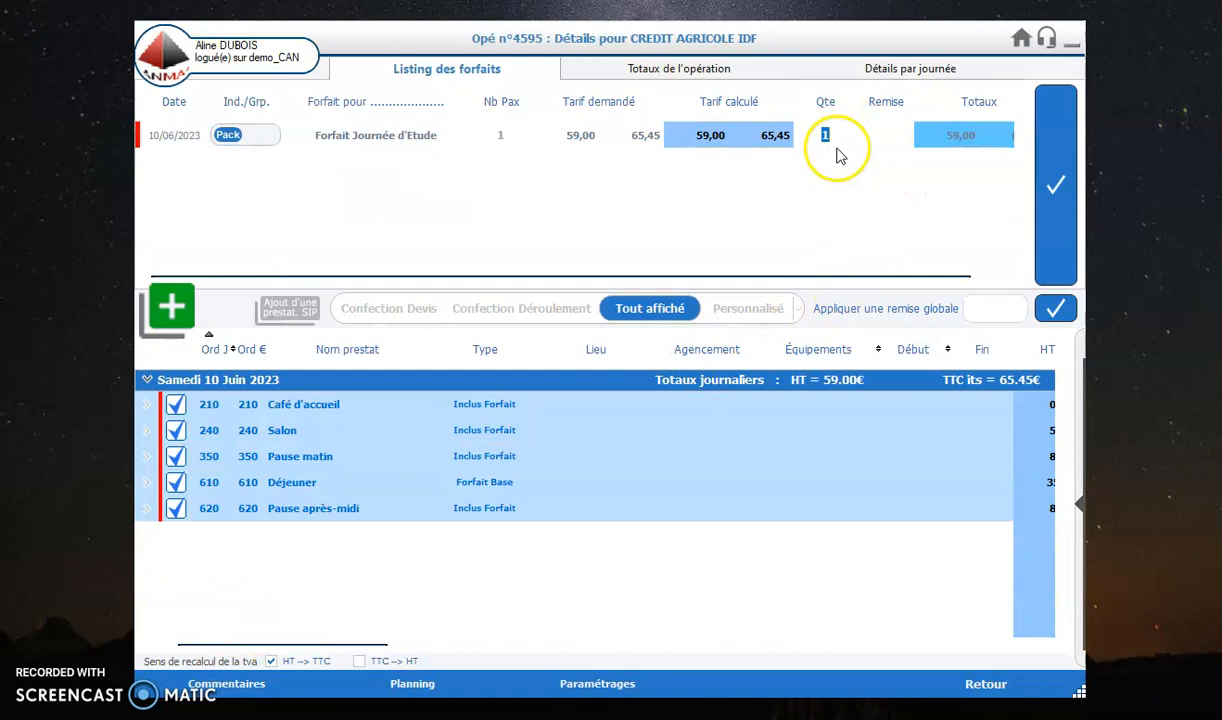
{"action": "type", "text": "21"}
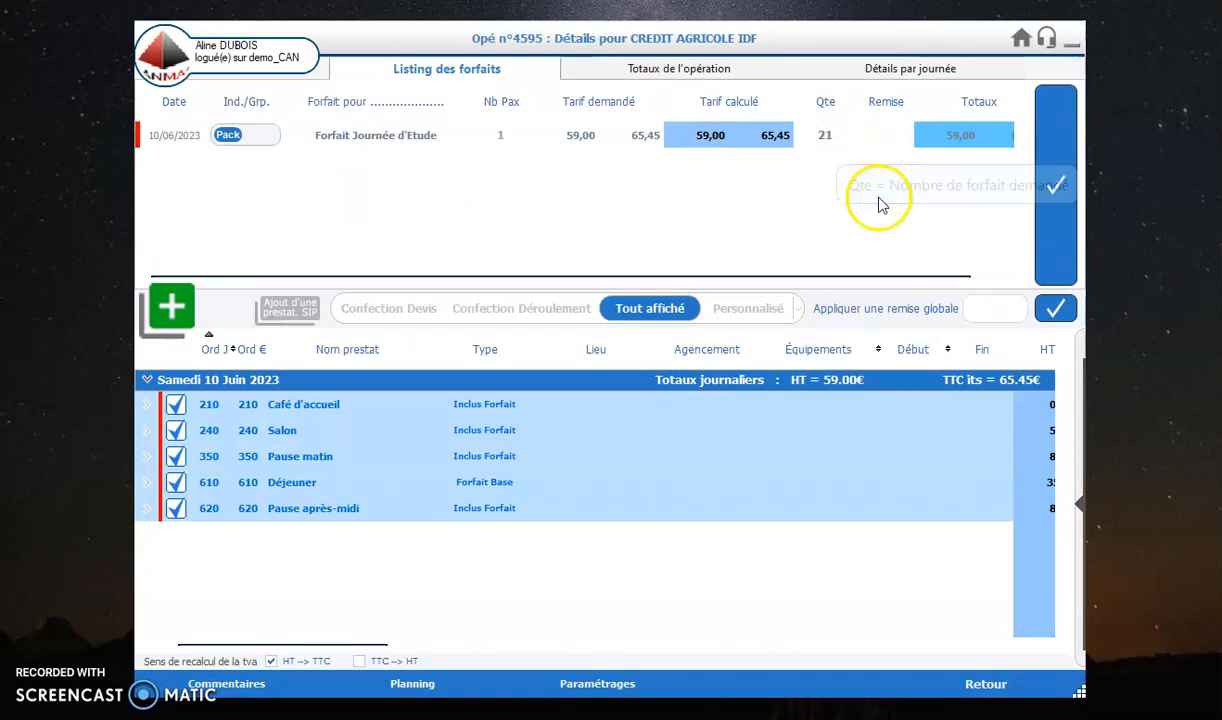
{"action": "left_click", "coordinate": [1000, 686]}
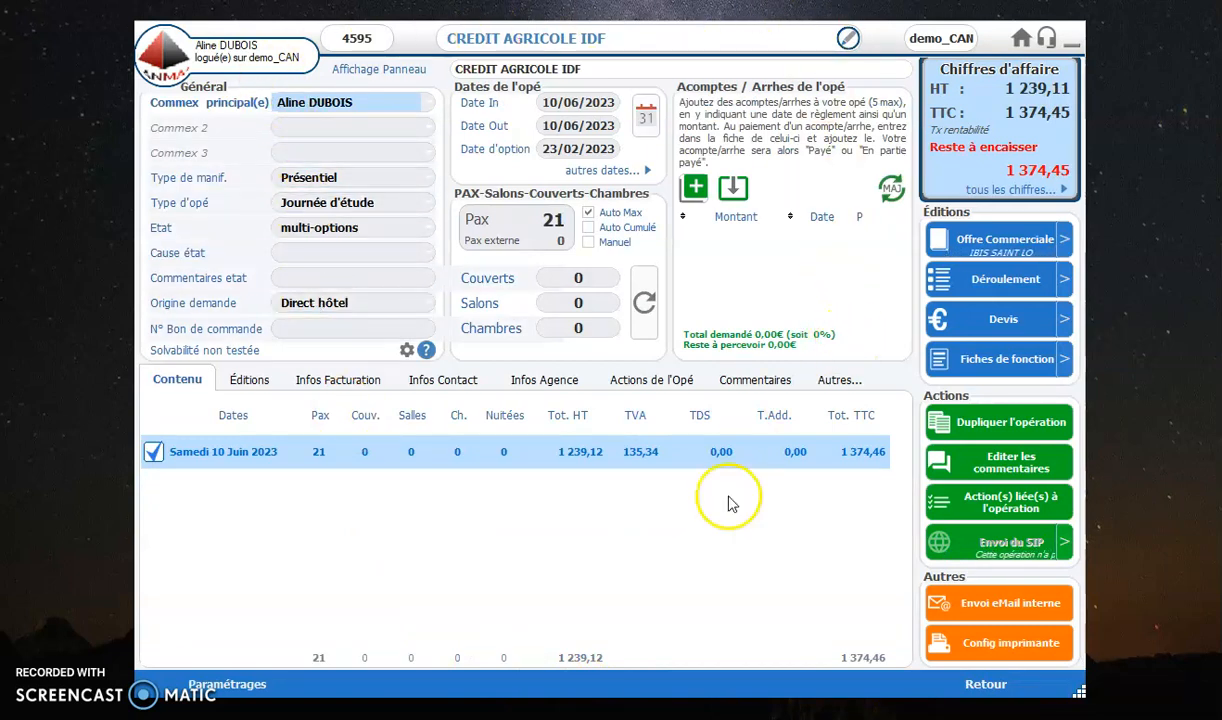
Step: Examine the operation's list of commercial actions, sorted by date from the earliest
{"action": "left_click", "coordinate": [660, 381]}
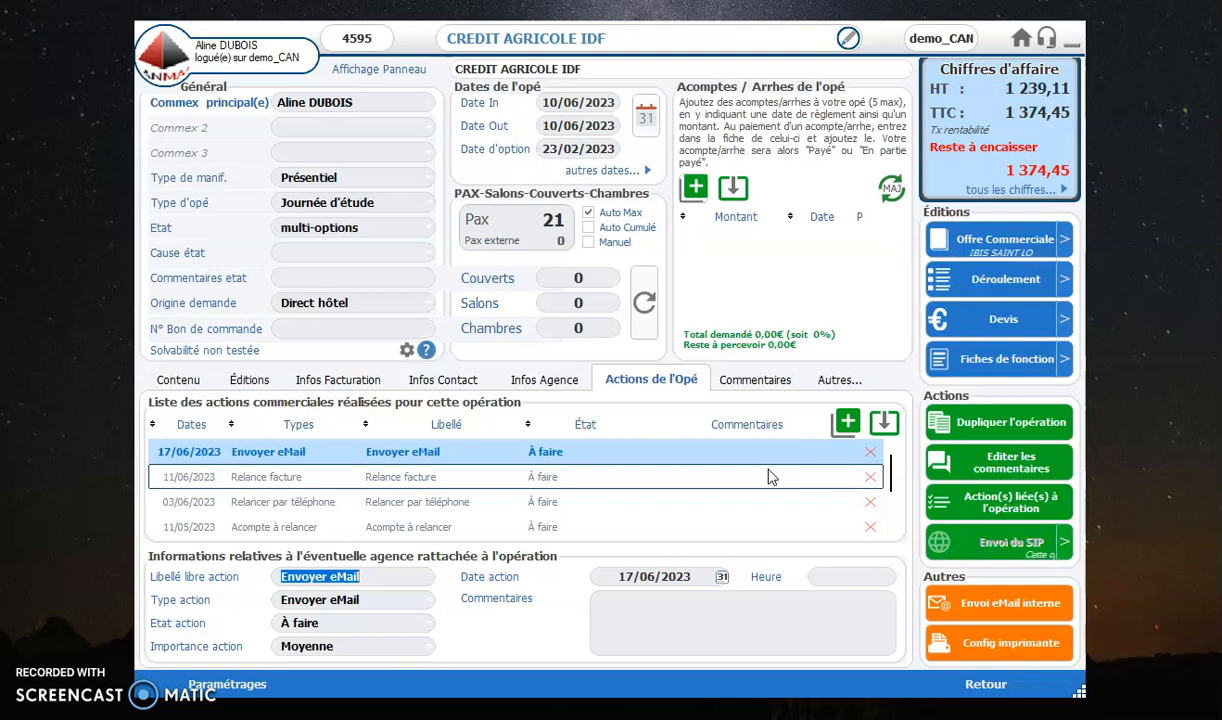
{"action": "left_click", "coordinate": [785, 500]}
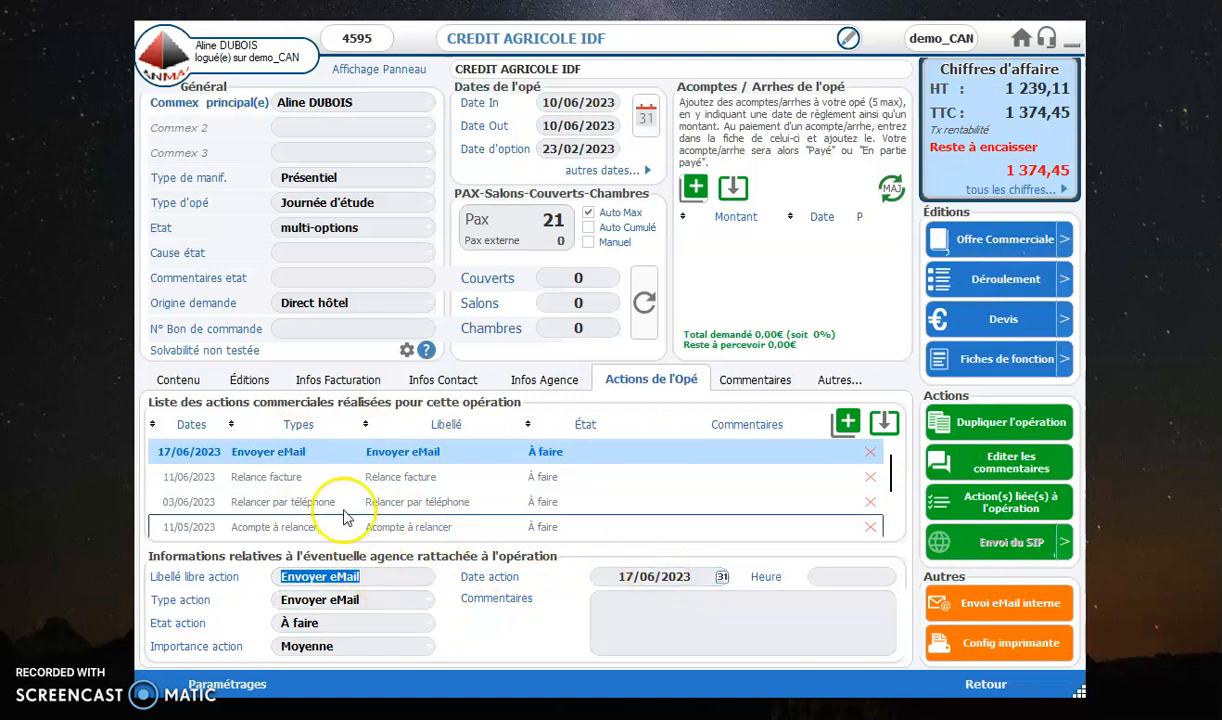
{"action": "scroll", "coordinate": [250, 480], "scroll_direction": "down", "scroll_amount": 3}
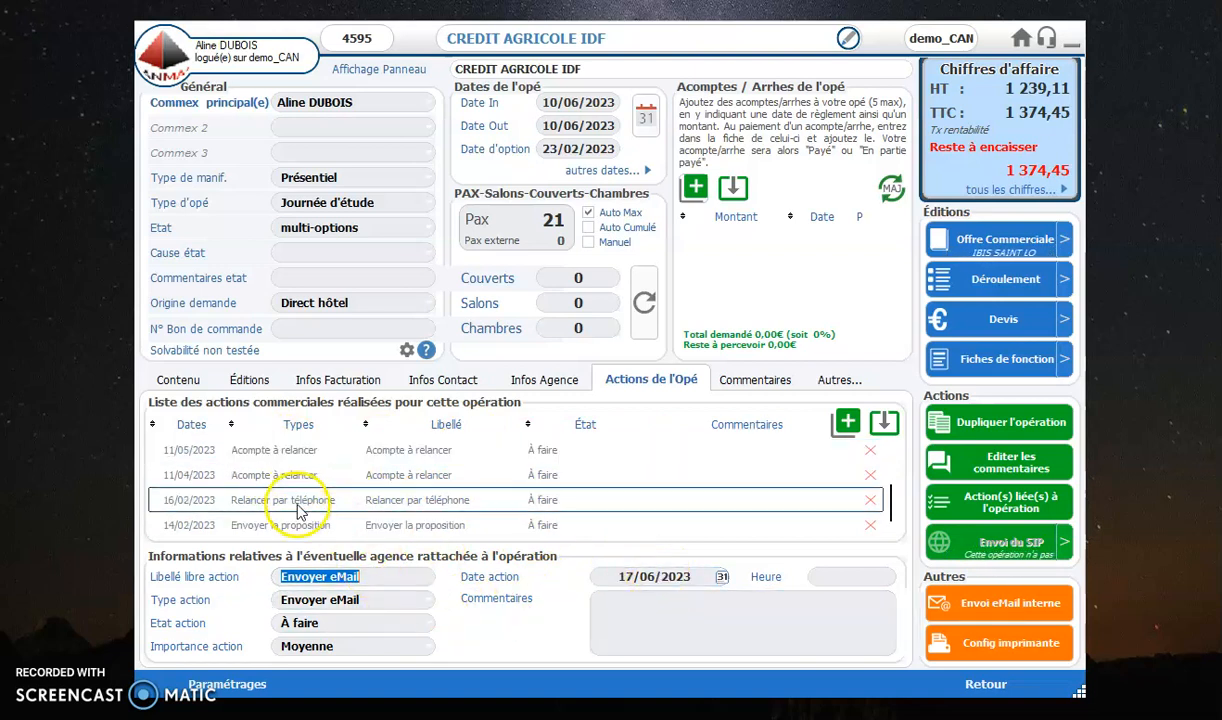
{"action": "left_click", "coordinate": [200, 425]}
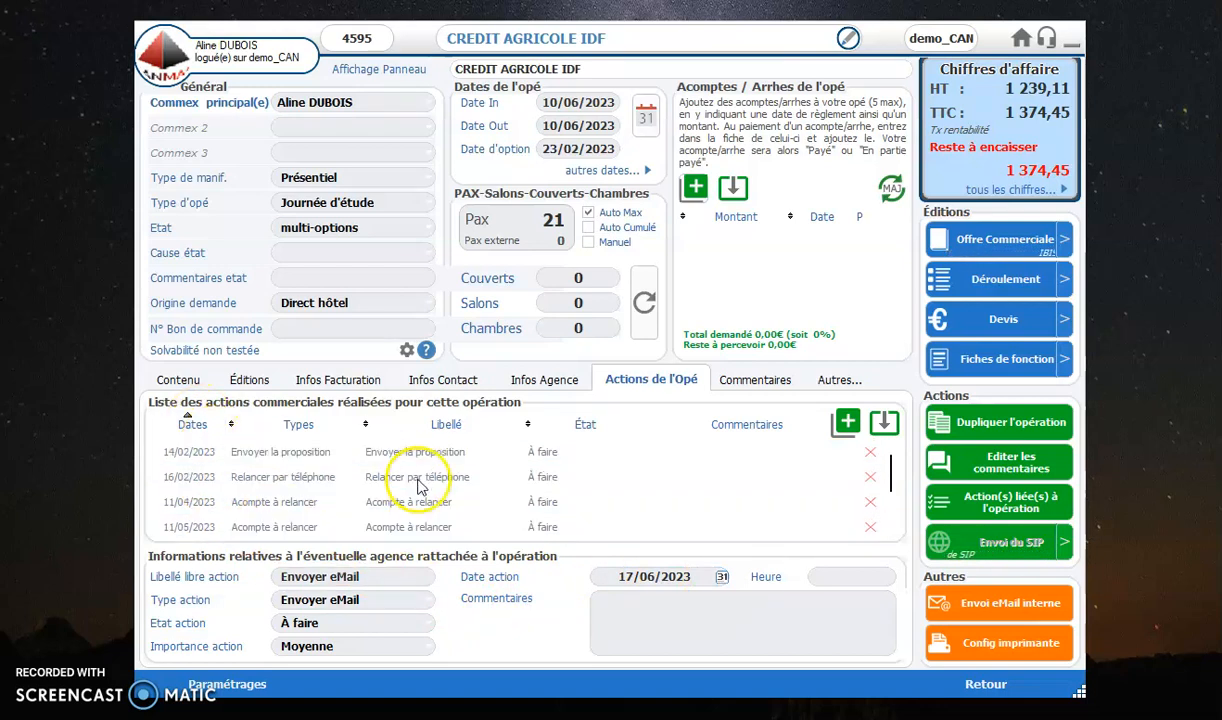
Step: Update the operation's Envoyer la proposition action with date 13/02/2023, comment "fait envoyé" and state Réalisée
{"action": "left_click", "coordinate": [190, 452]}
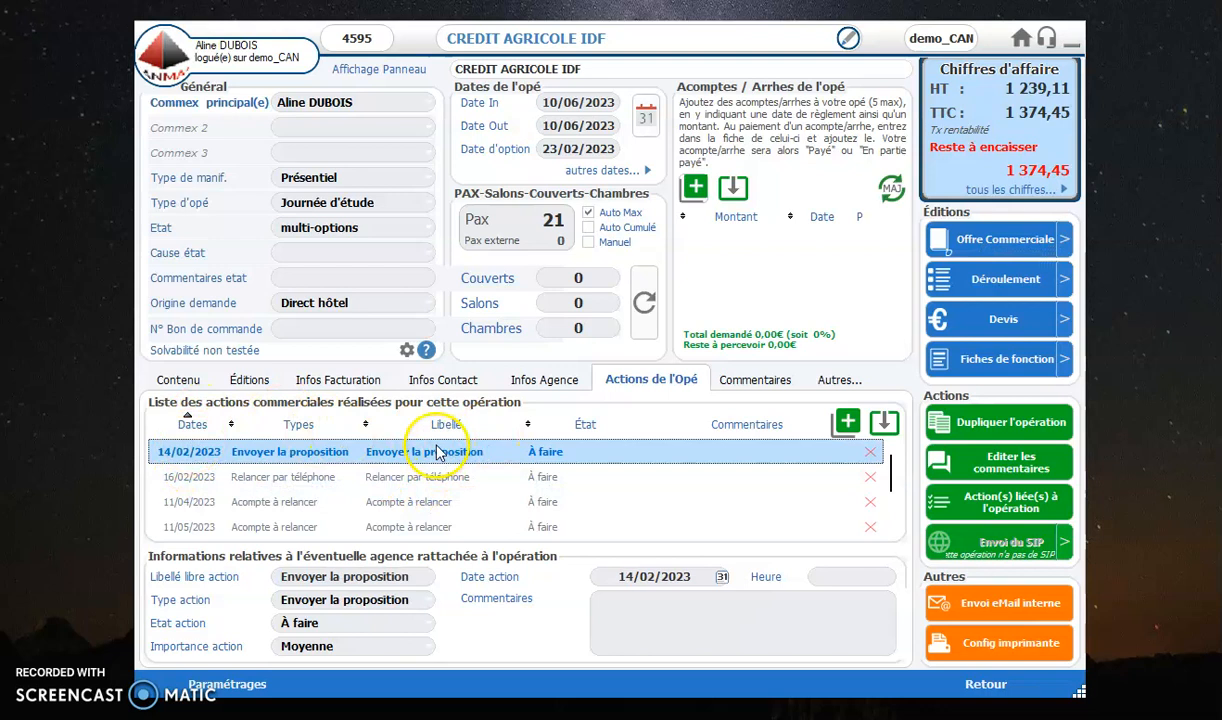
{"action": "left_click", "coordinate": [636, 580]}
{"action": "left_click", "coordinate": [632, 576]}
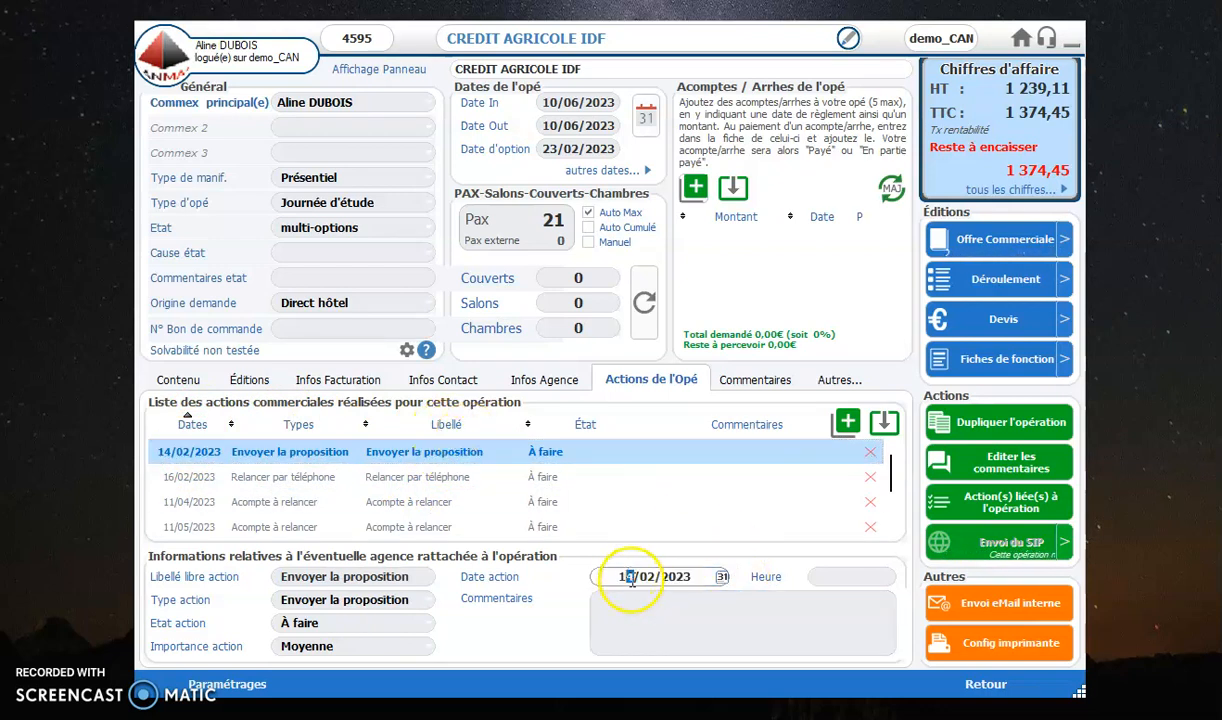
{"action": "left_click", "coordinate": [633, 597]}
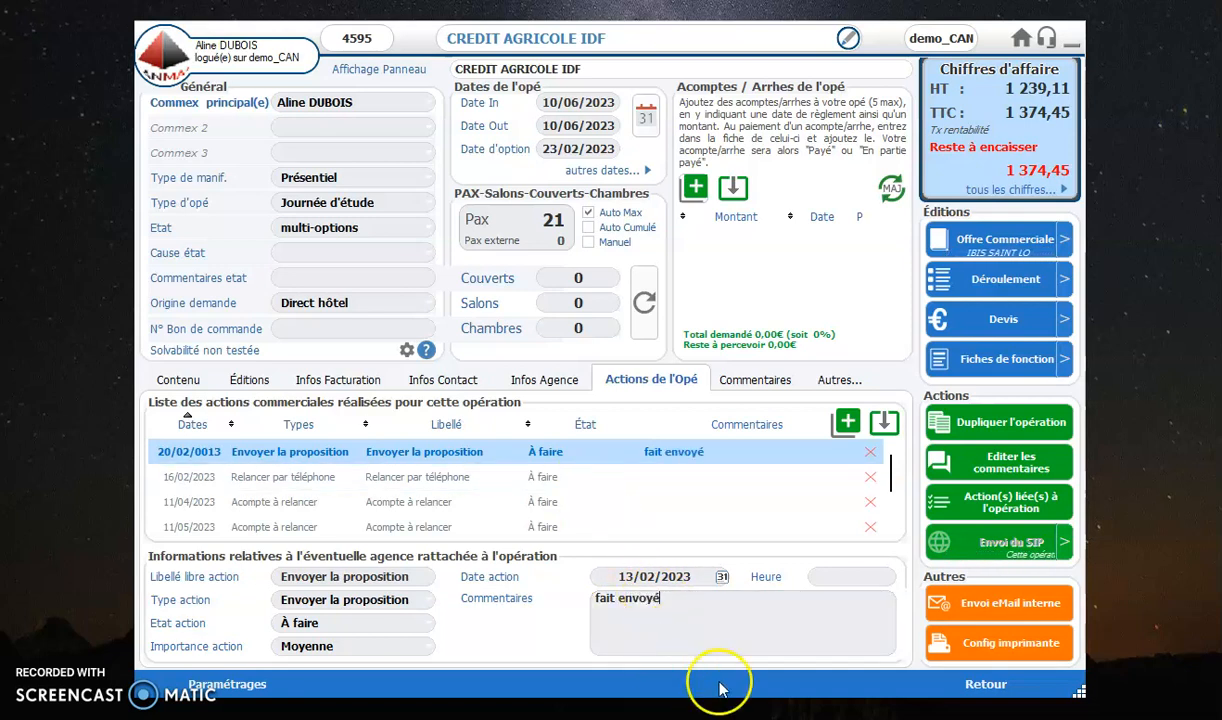
{"action": "left_click", "coordinate": [405, 625]}
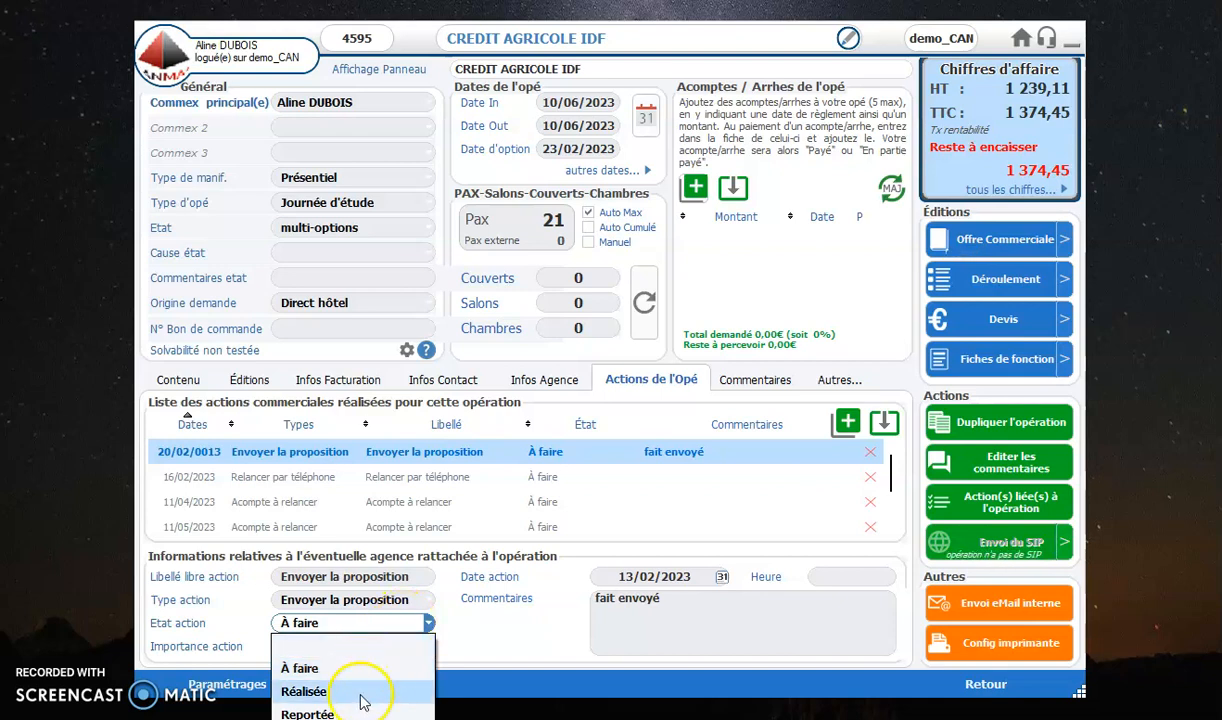
{"action": "left_click", "coordinate": [357, 690]}
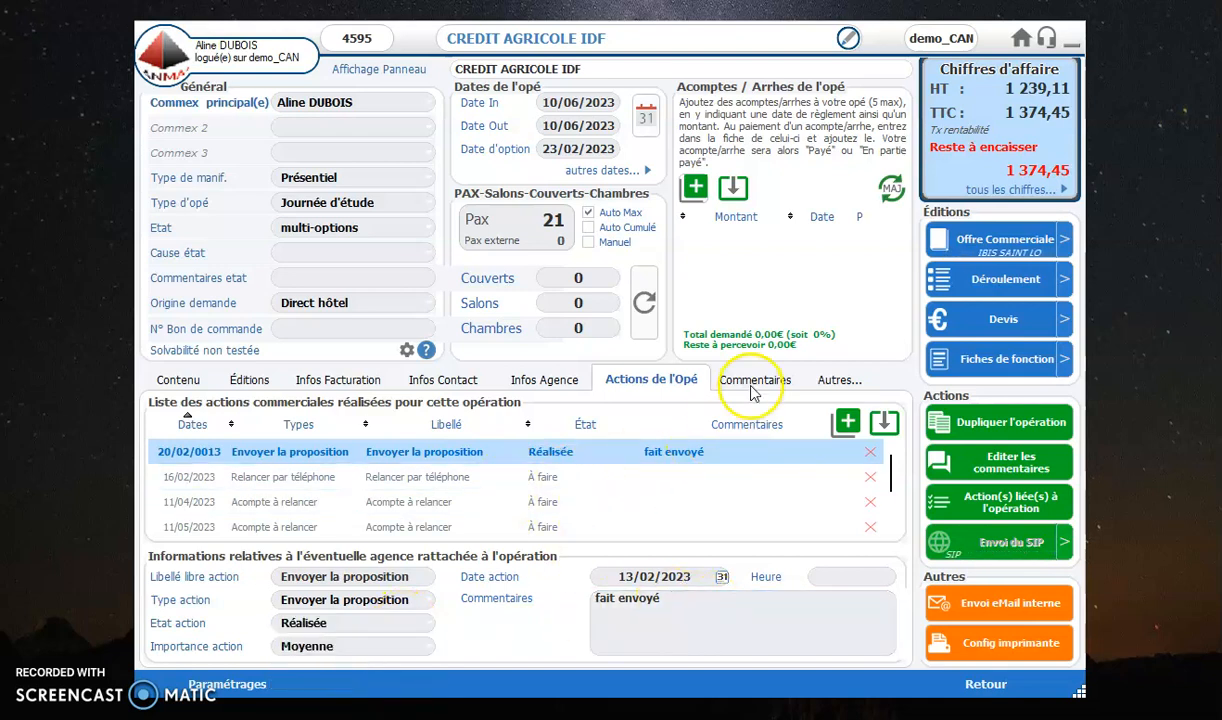
{"action": "left_click", "coordinate": [481, 487]}
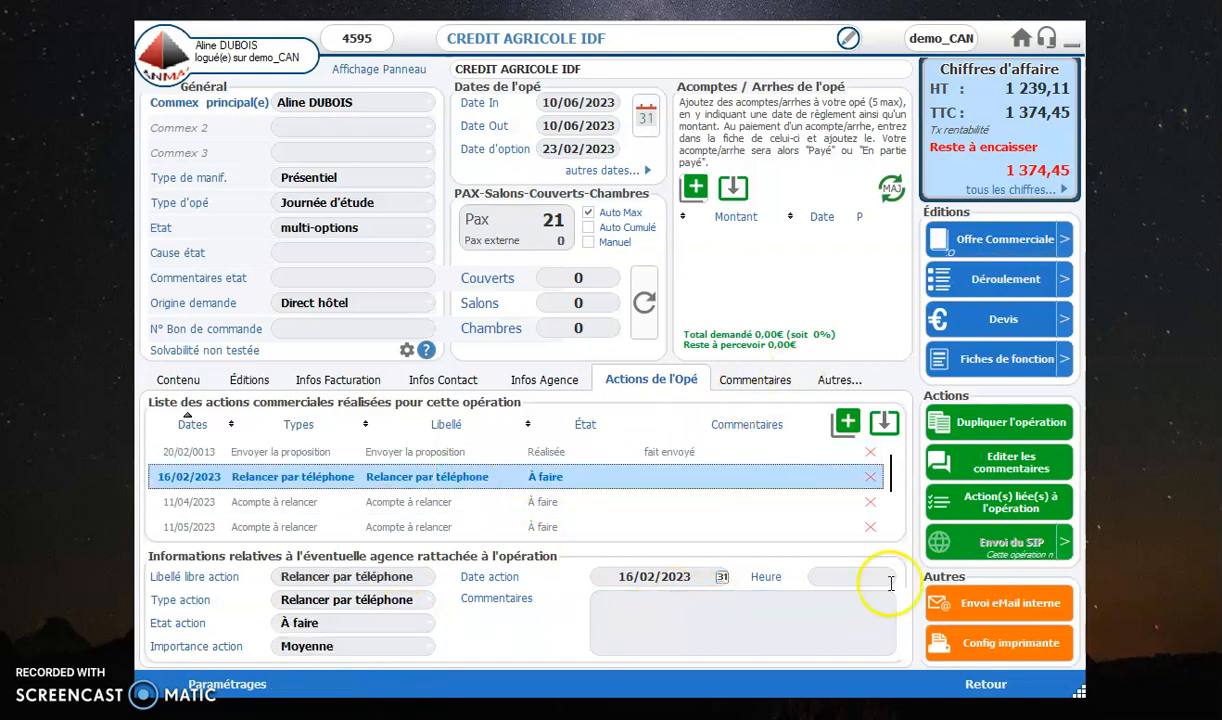
Step: Return to today's action listing and temporarily include the Réalisée actions to check the completed proposal
{"action": "left_click", "coordinate": [980, 688]}
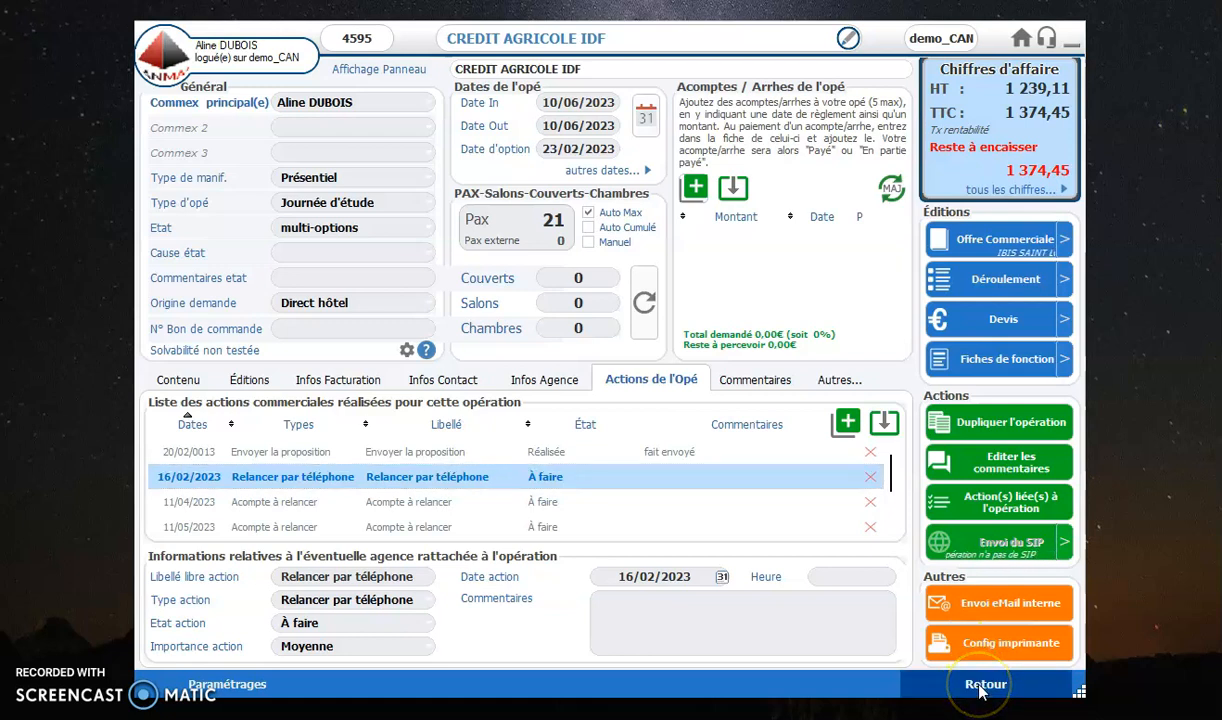
{"action": "left_click", "coordinate": [393, 70]}
{"action": "left_click", "coordinate": [180, 112]}
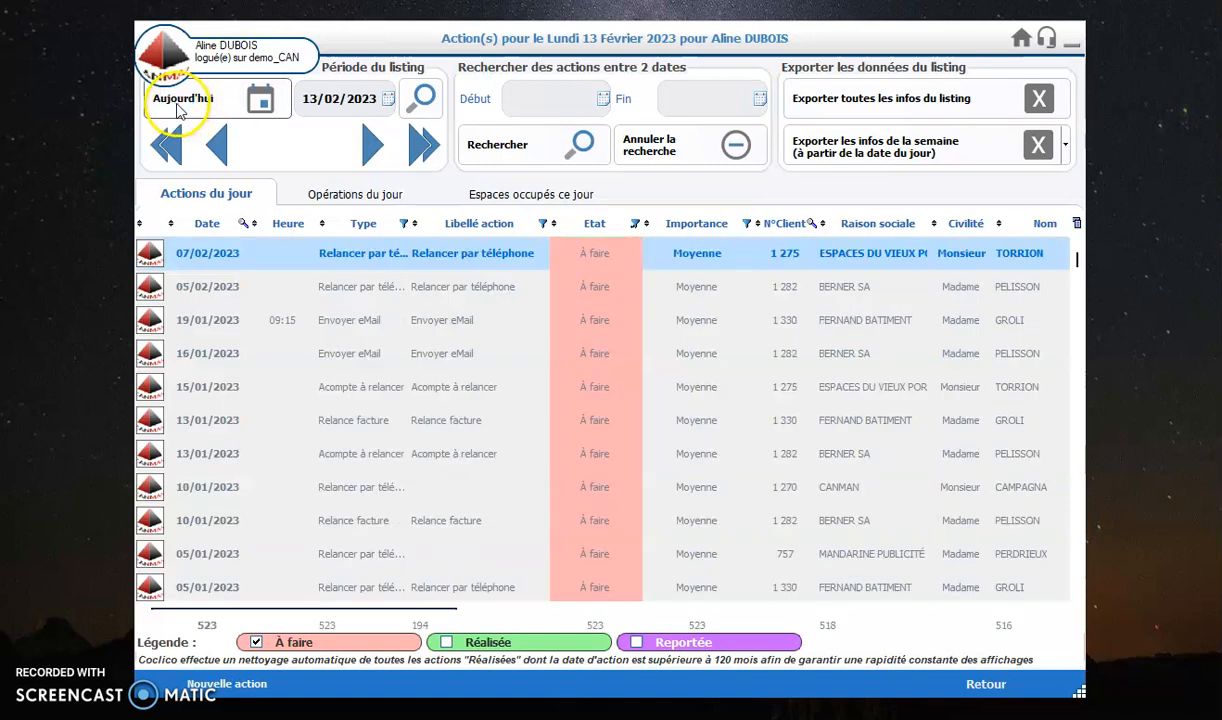
{"action": "left_click", "coordinate": [446, 642]}
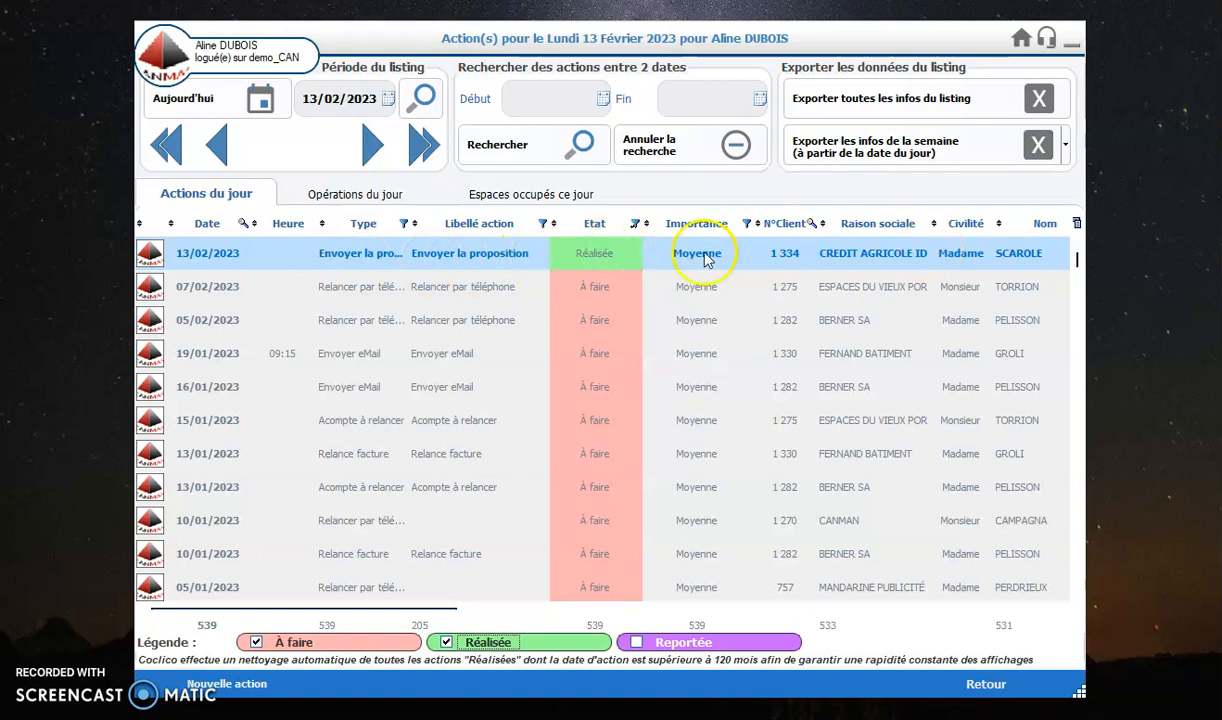
{"action": "left_click", "coordinate": [447, 642]}
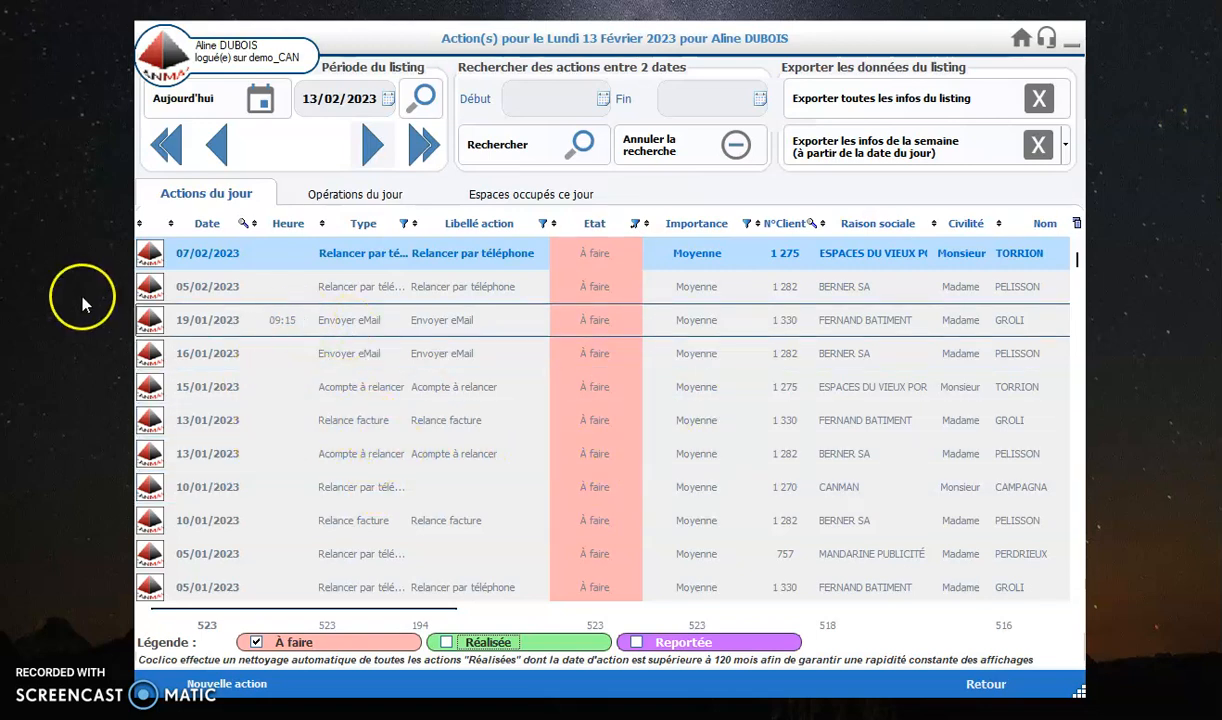
Step: Reschedule the ESPACES DU VIEUX PORT phone follow-up of 07/02/2023 to 13/02/2023 at 18:07 and return to the listing
{"action": "double_click", "coordinate": [355, 256]}
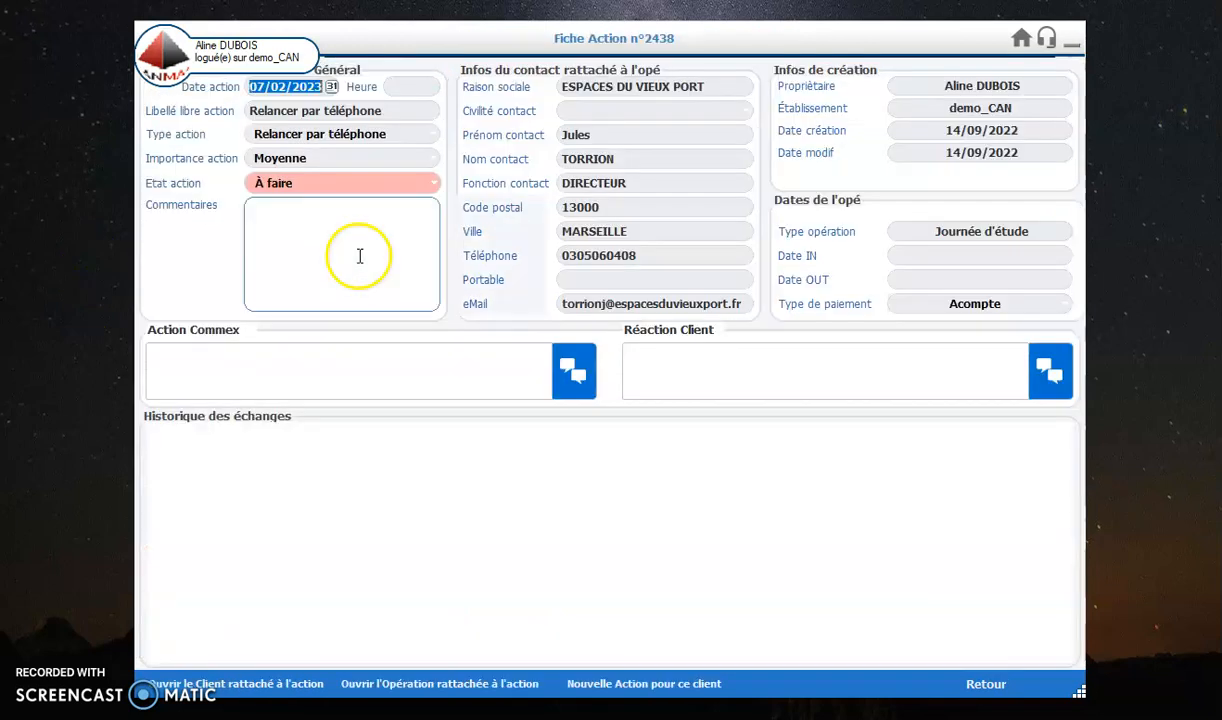
{"action": "left_click", "coordinate": [331, 90]}
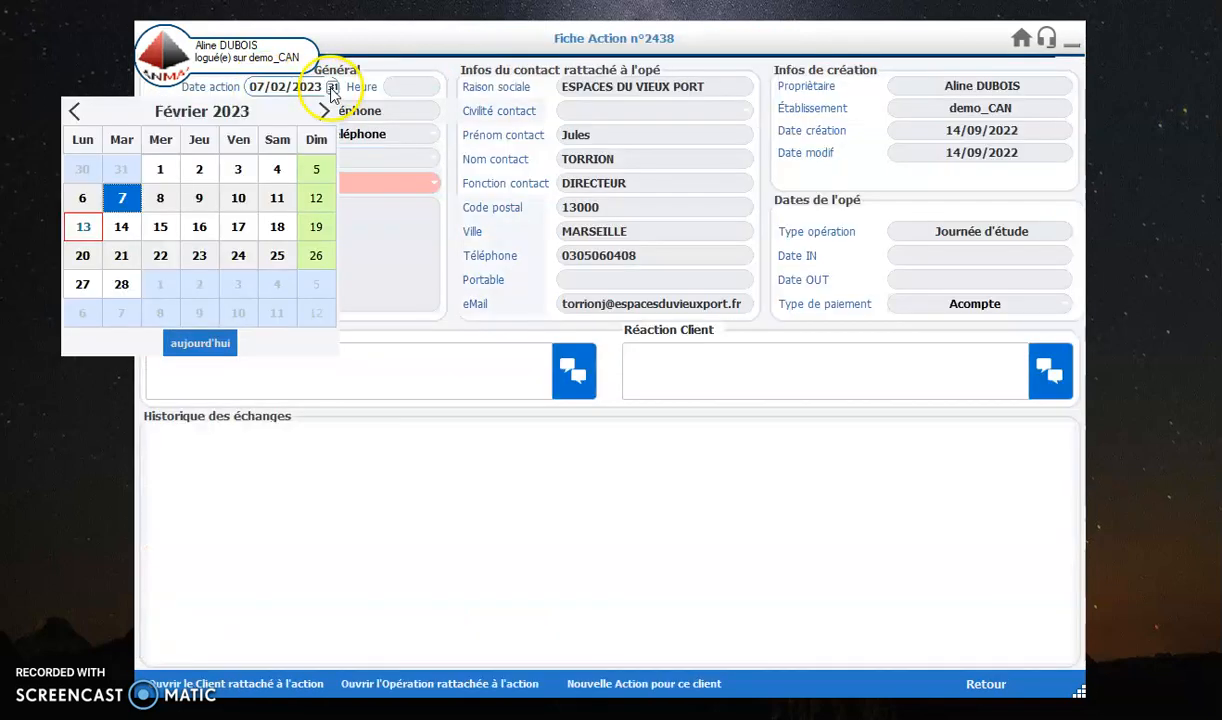
{"action": "left_click", "coordinate": [80, 229]}
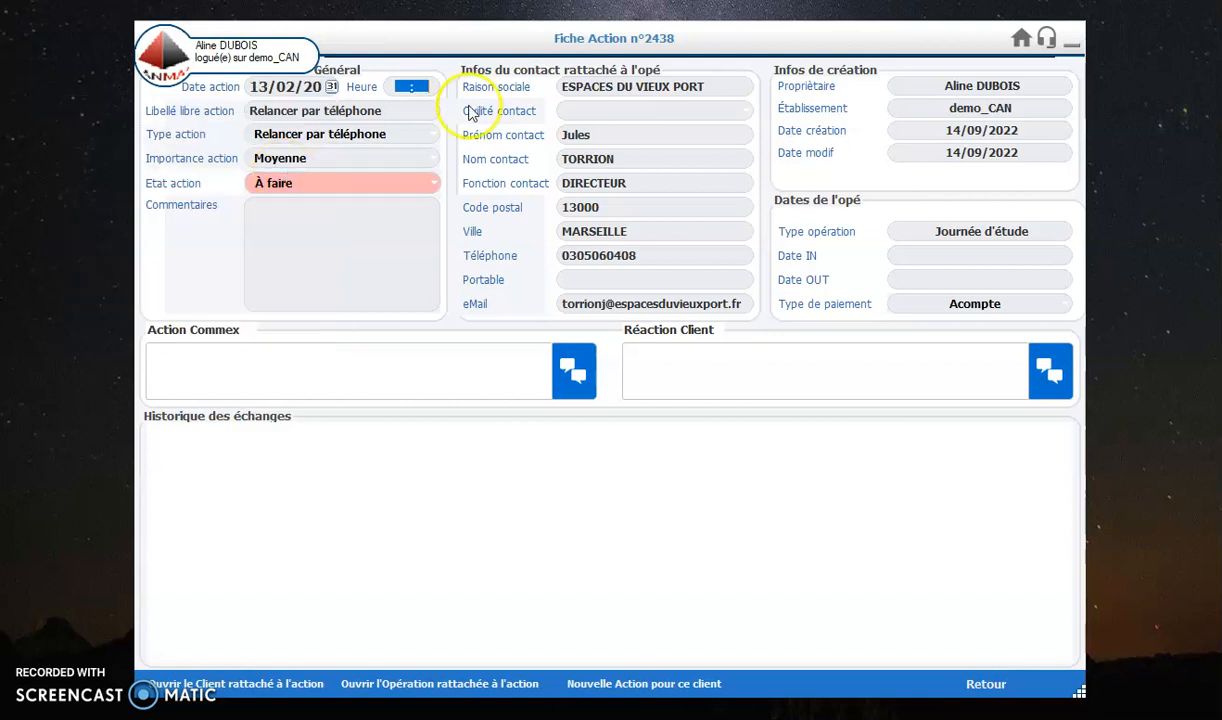
{"action": "left_click", "coordinate": [404, 86]}
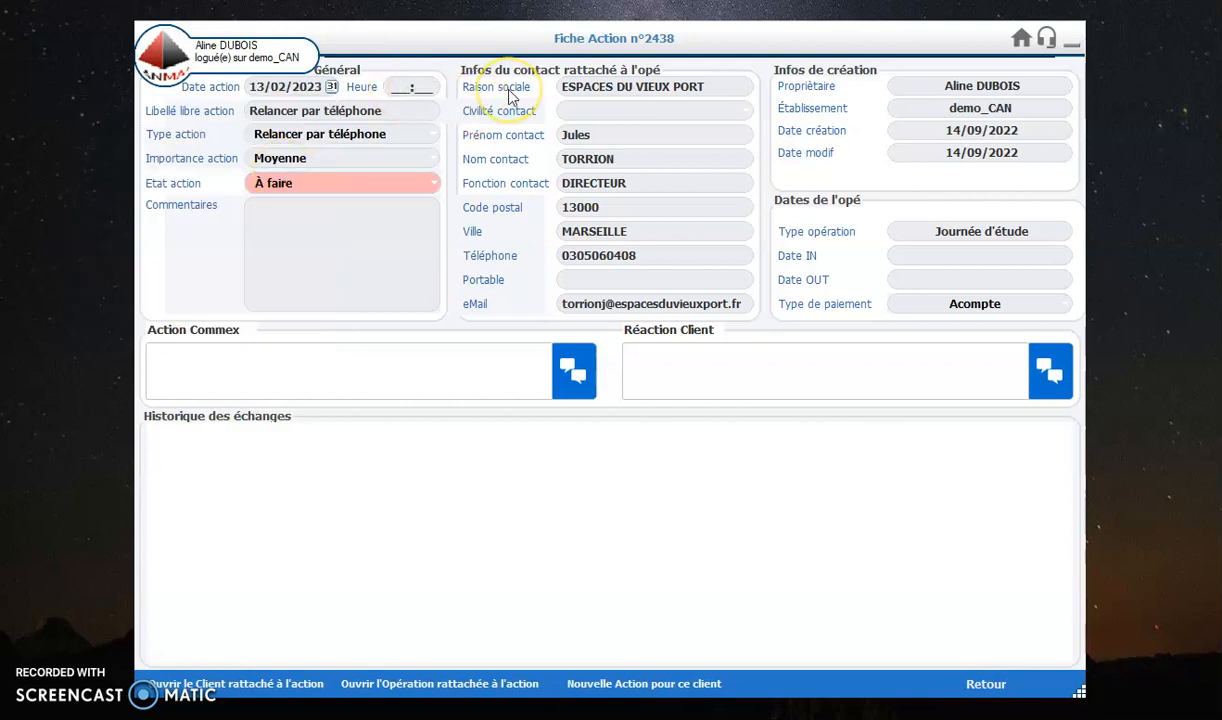
{"action": "key", "text": "Tab"}
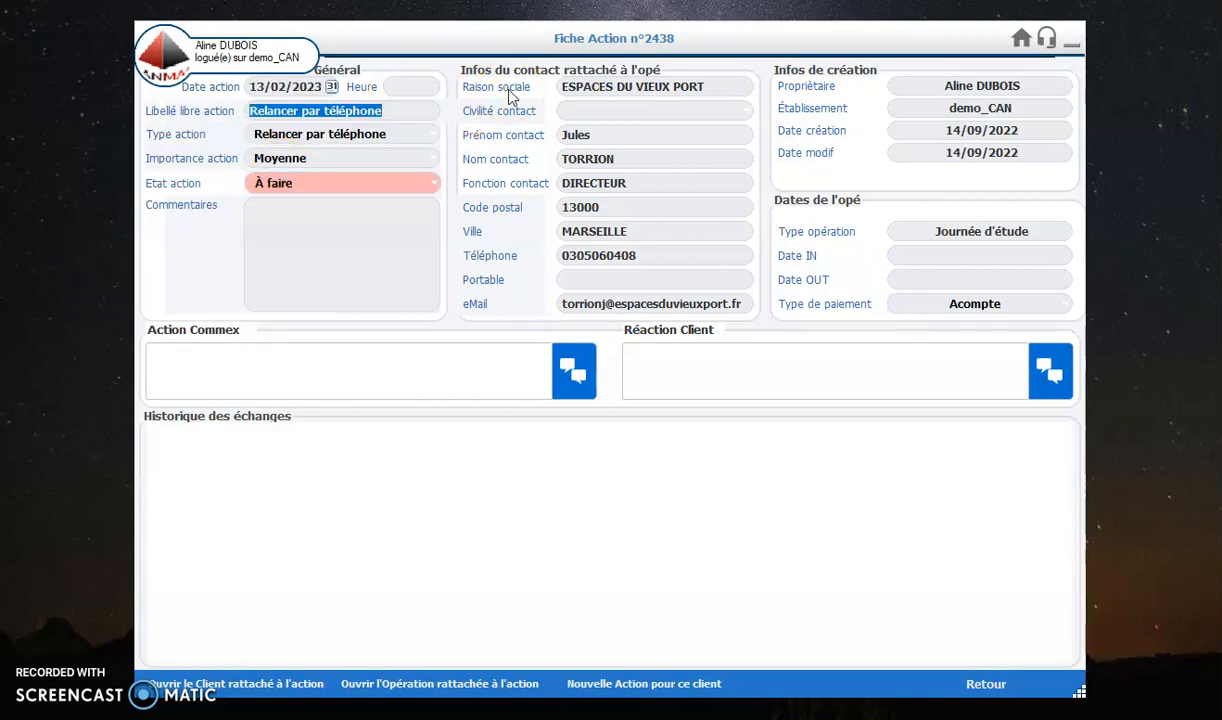
{"action": "left_click", "coordinate": [397, 86]}
{"action": "type", "text": "18:07"}
{"action": "key", "text": "Tab"}
{"action": "left_click", "coordinate": [370, 110]}
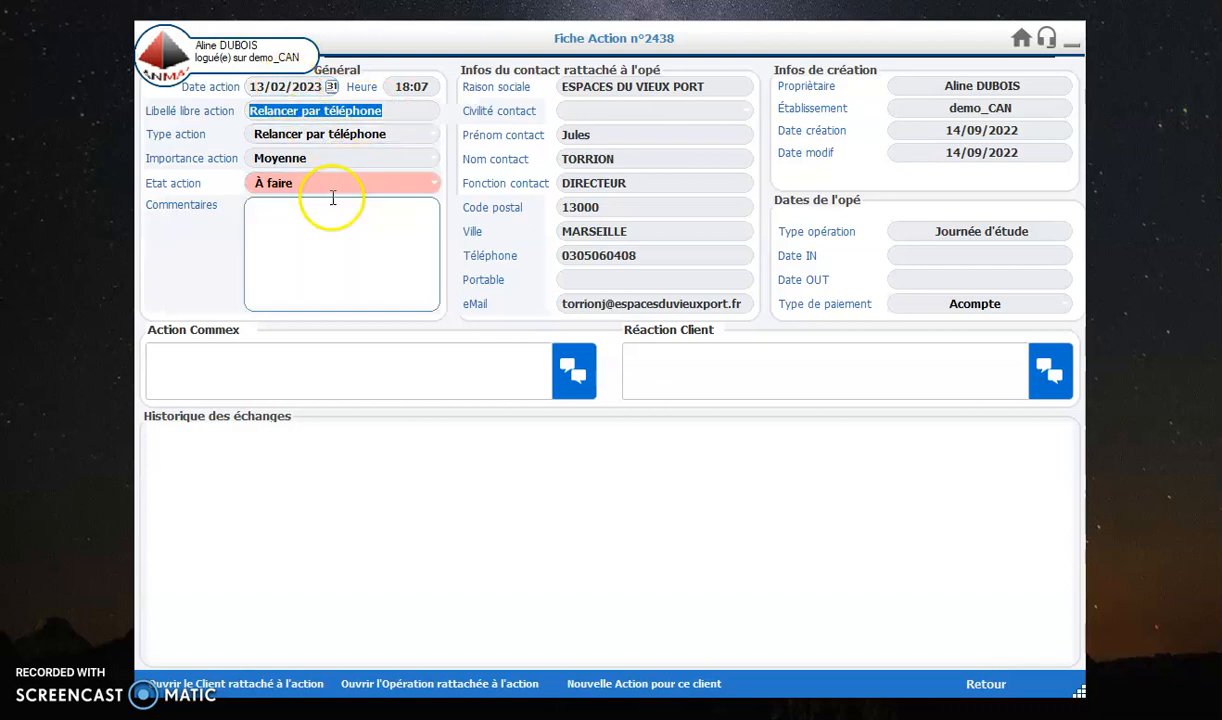
{"action": "left_click", "coordinate": [1004, 680]}
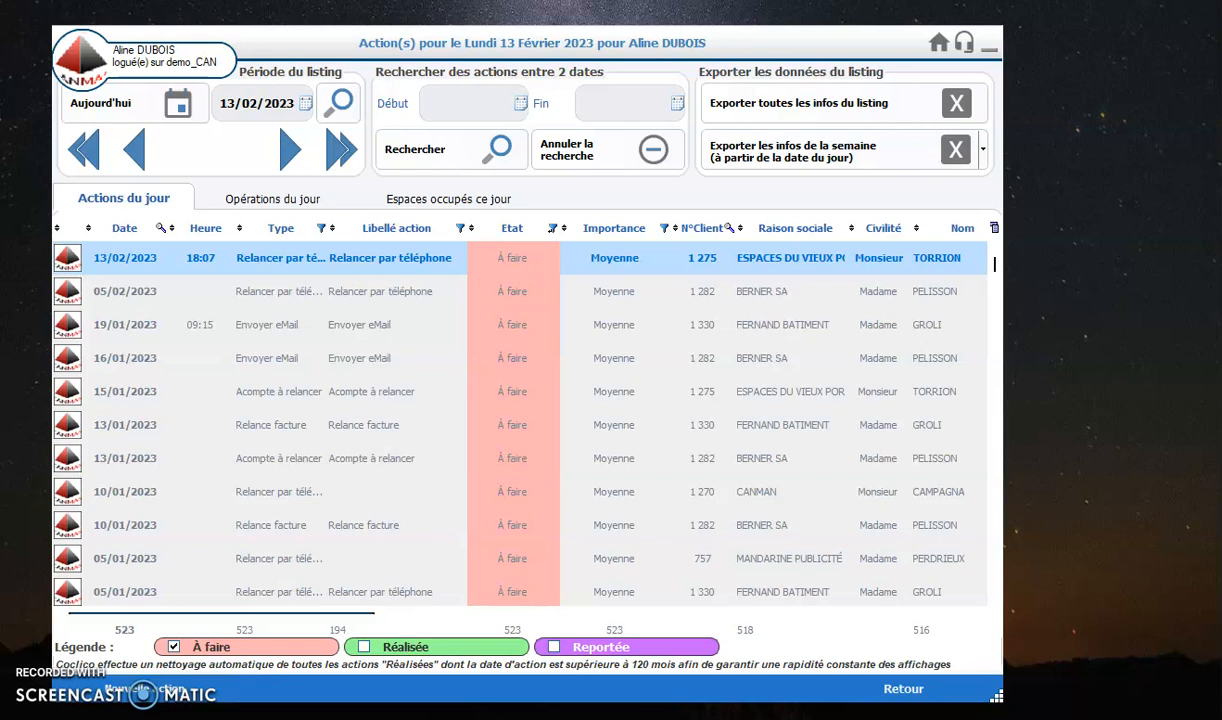
Step: Search the client list without criteria, open the ALPHONSE DAUDET AGENCE record and dismiss the phone follow-up reminder note
{"action": "left_click", "coordinate": [901, 688]}
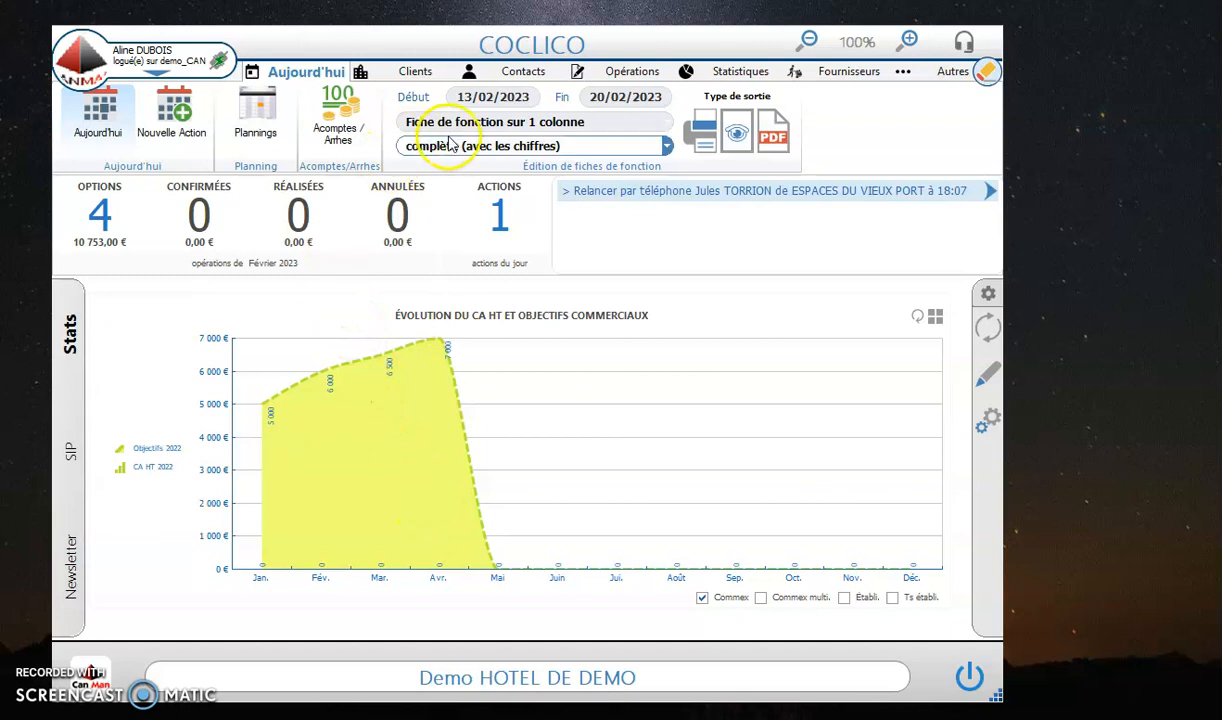
{"action": "left_click", "coordinate": [410, 78]}
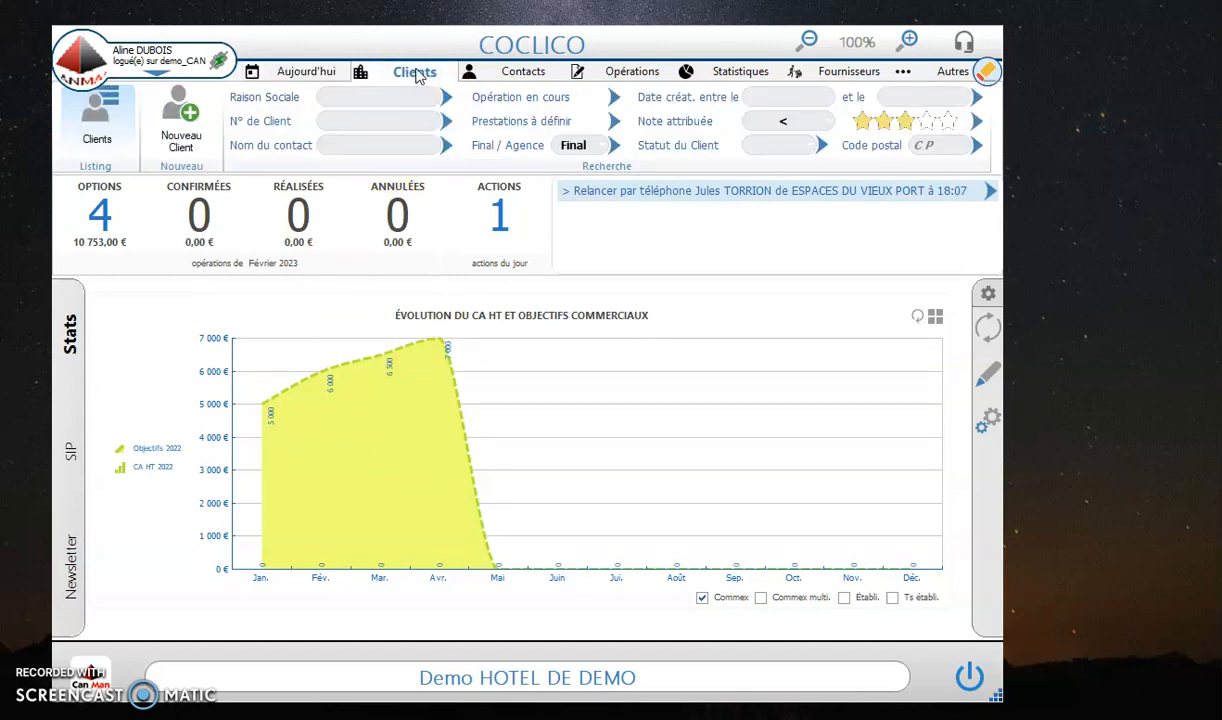
{"action": "left_click", "coordinate": [105, 112]}
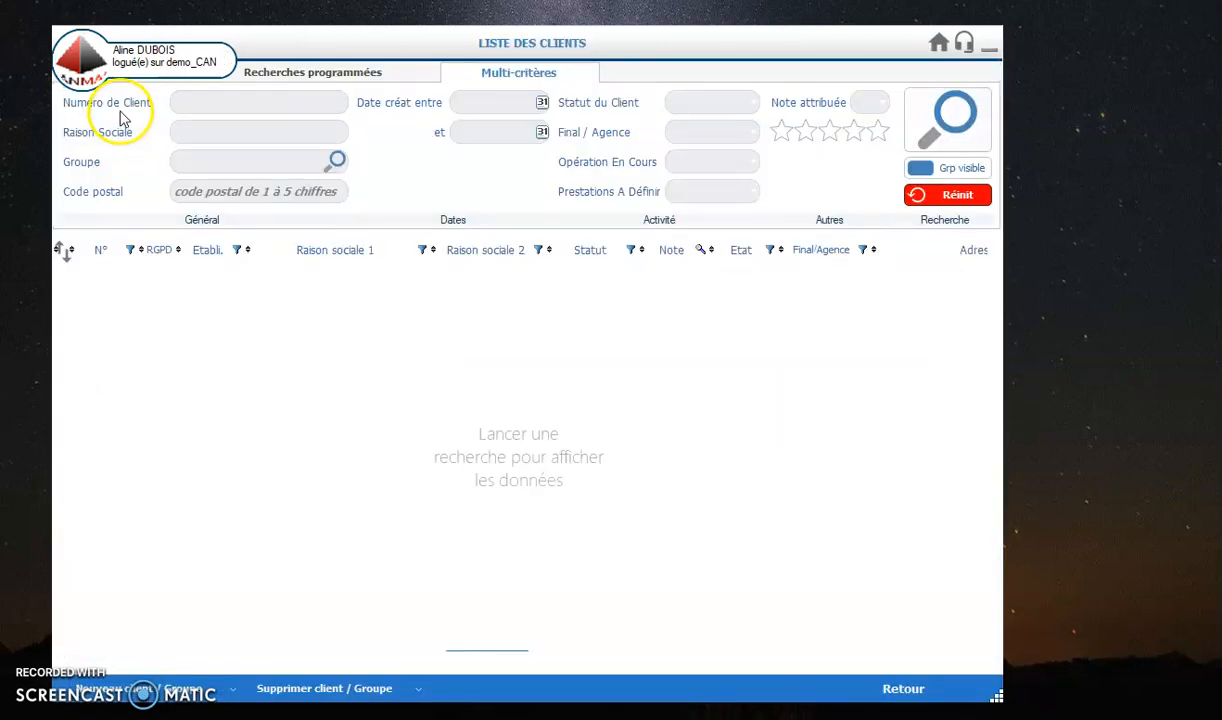
{"action": "left_click", "coordinate": [177, 105]}
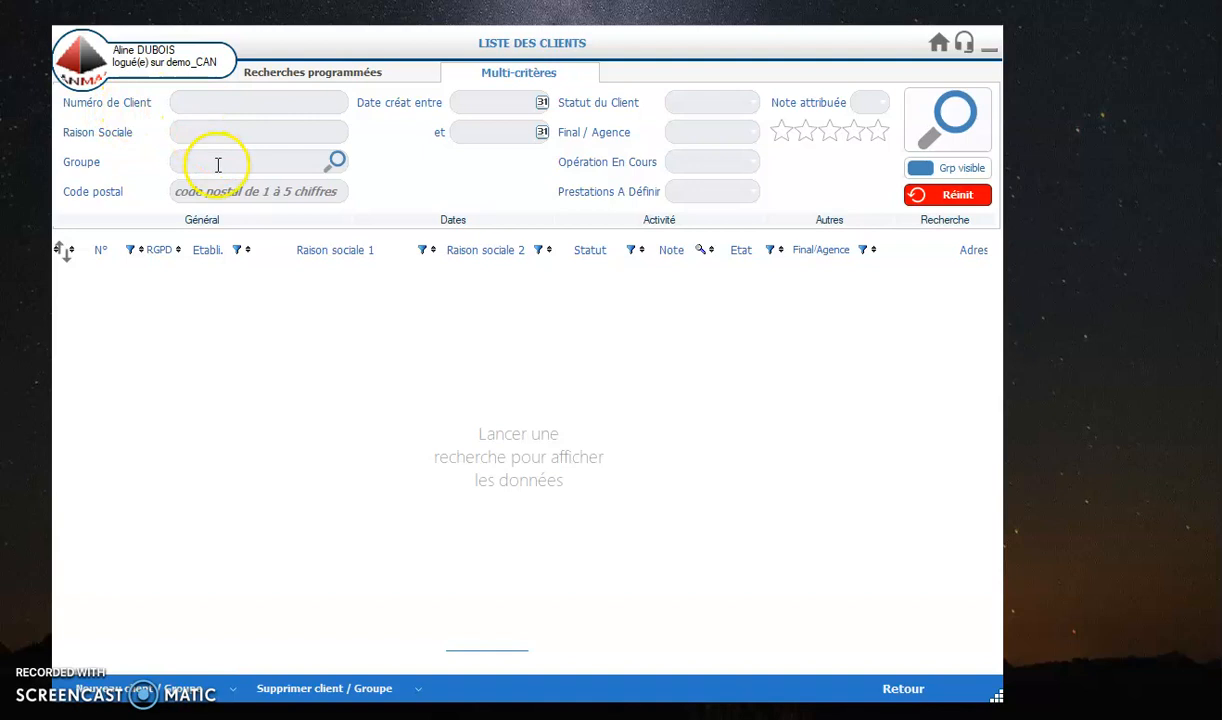
{"action": "left_click", "coordinate": [943, 122]}
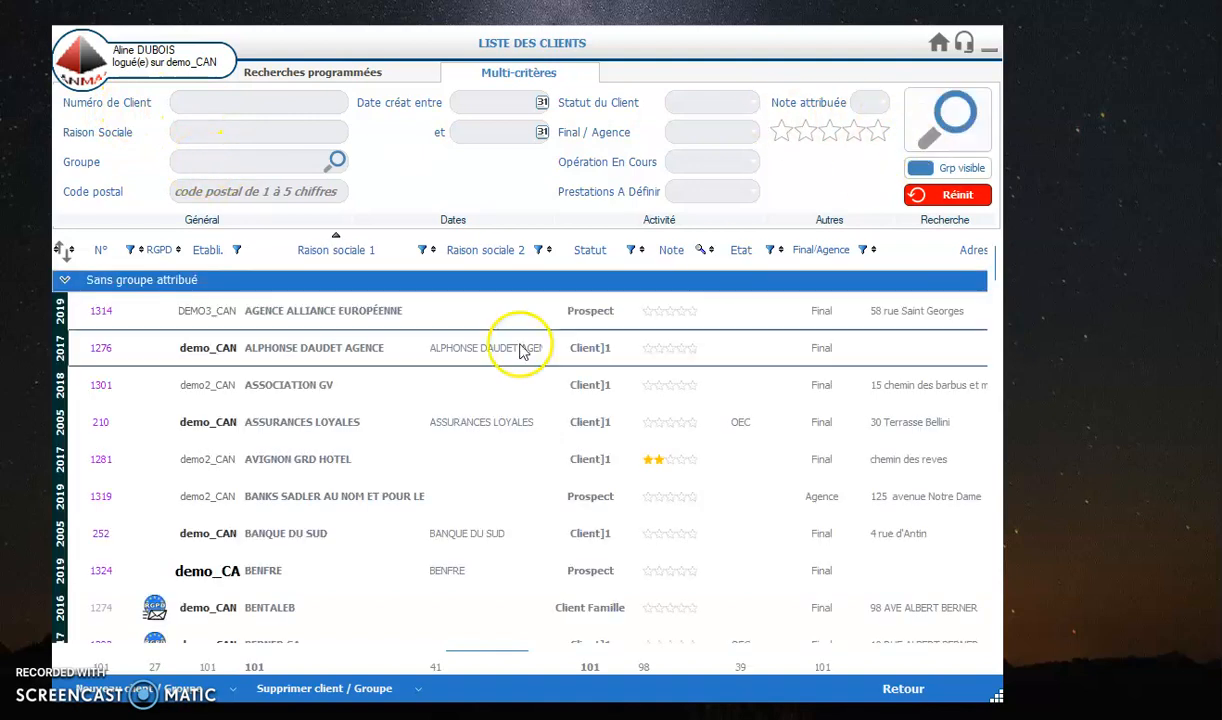
{"action": "left_click", "coordinate": [337, 360]}
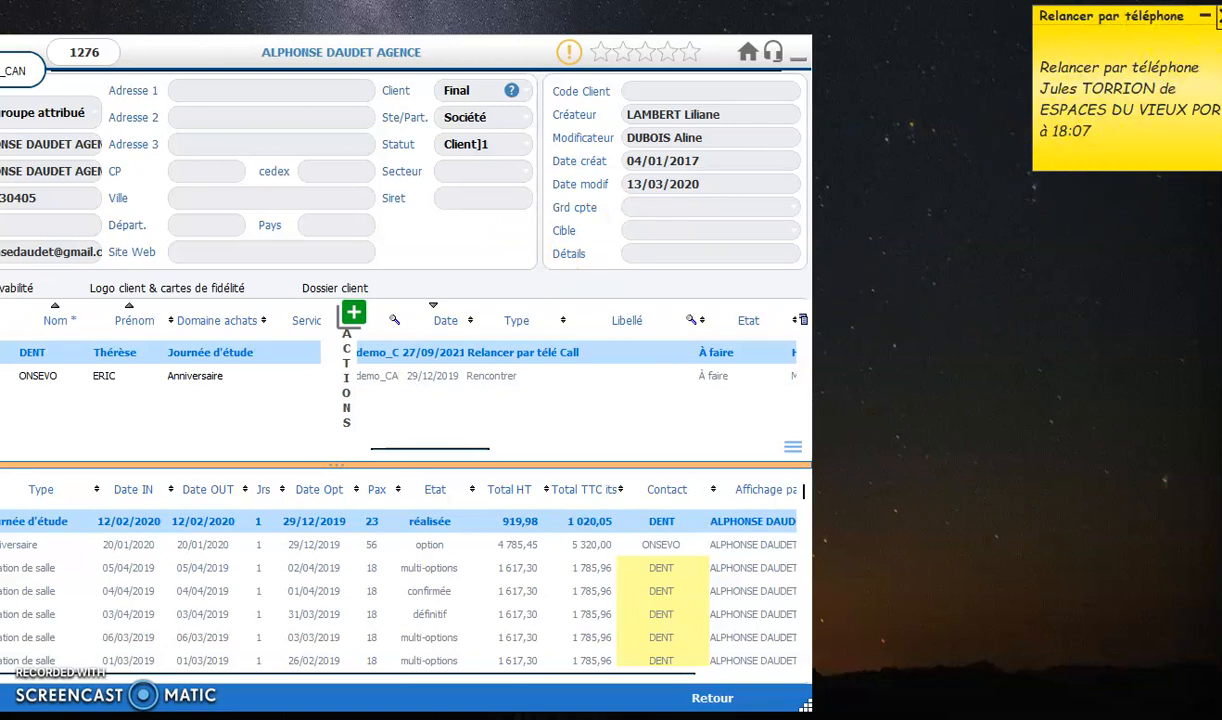
{"action": "left_click", "coordinate": [1220, 17]}
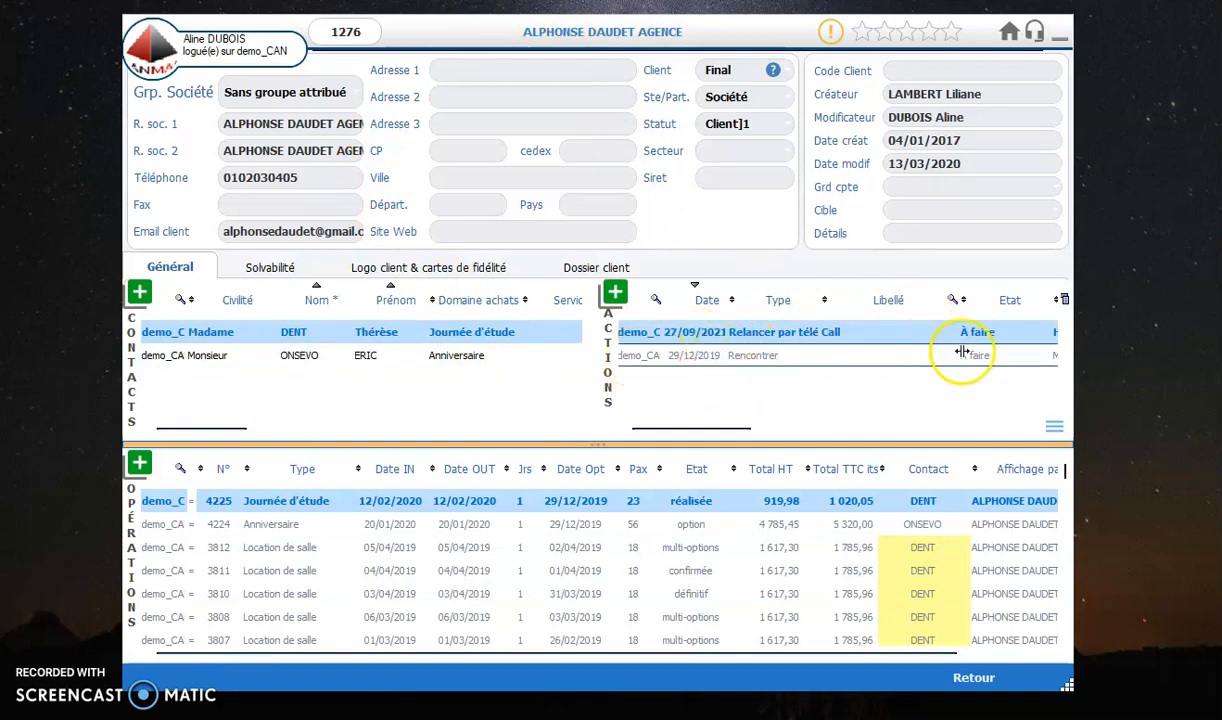
Step: Examine the client's Call action of 27/09/2021 and the Rencontrer entry of 29/12/2019 in the action thread
{"action": "double_click", "coordinate": [810, 333]}
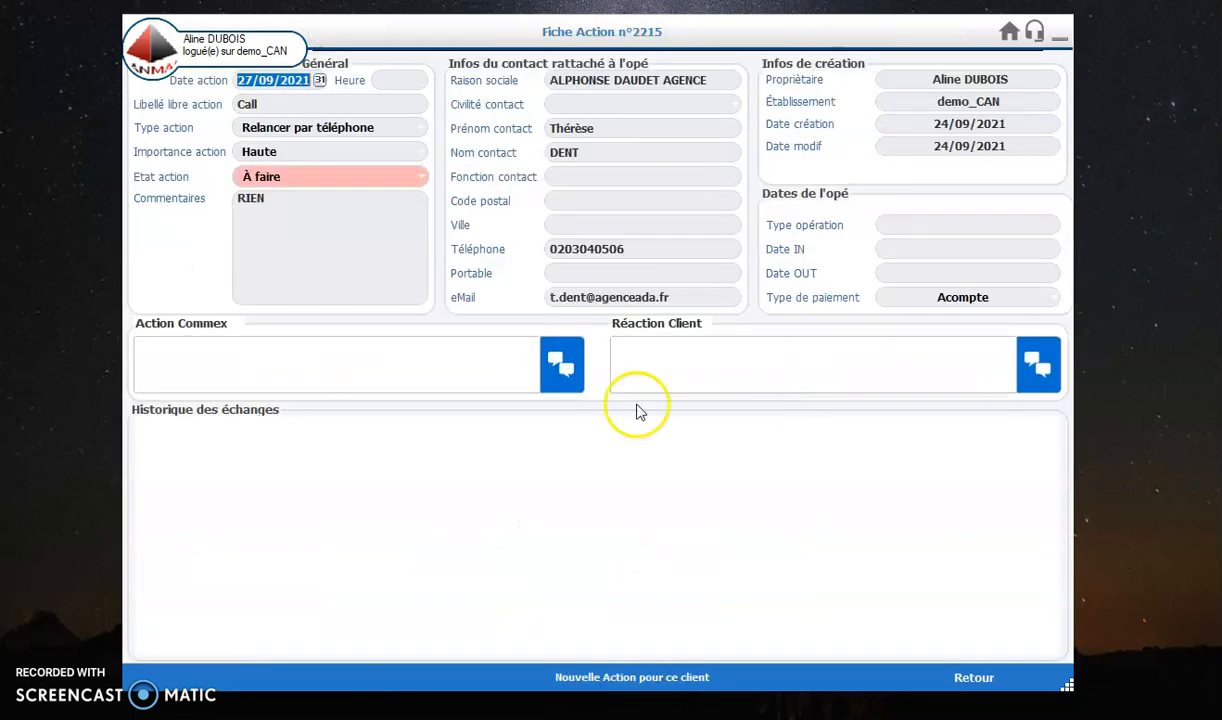
{"action": "left_click", "coordinate": [1015, 680]}
{"action": "left_click", "coordinate": [1052, 425]}
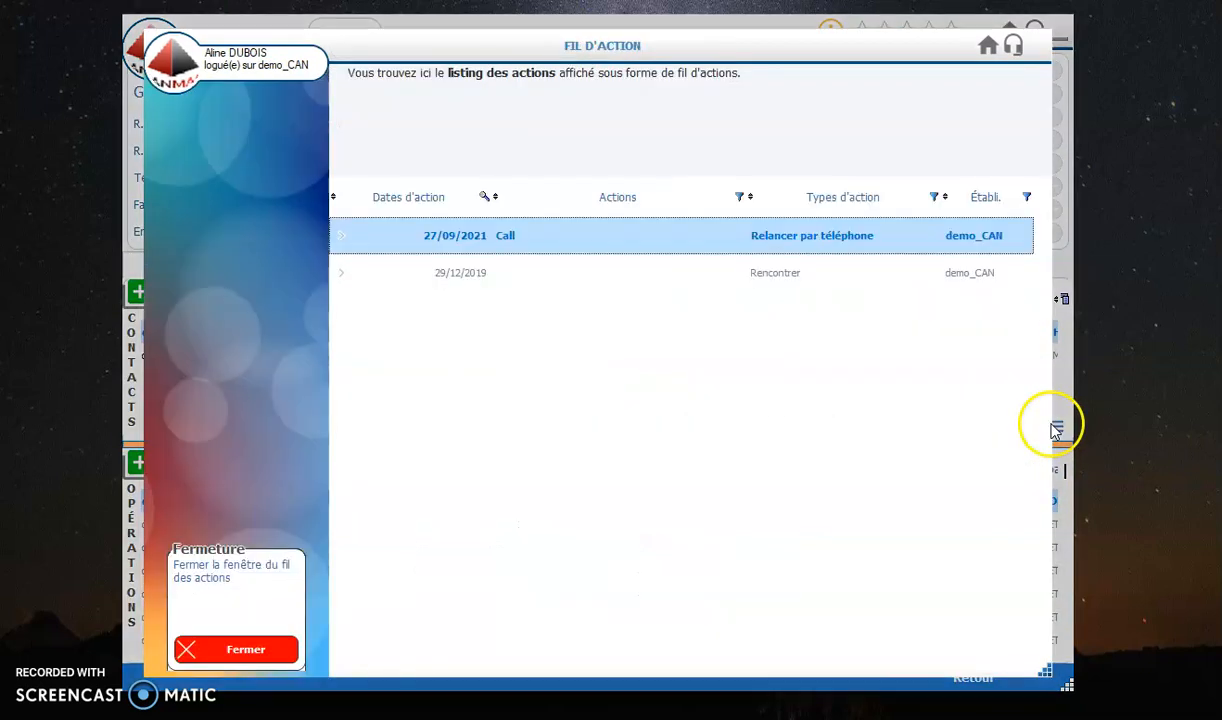
{"action": "left_click", "coordinate": [421, 280]}
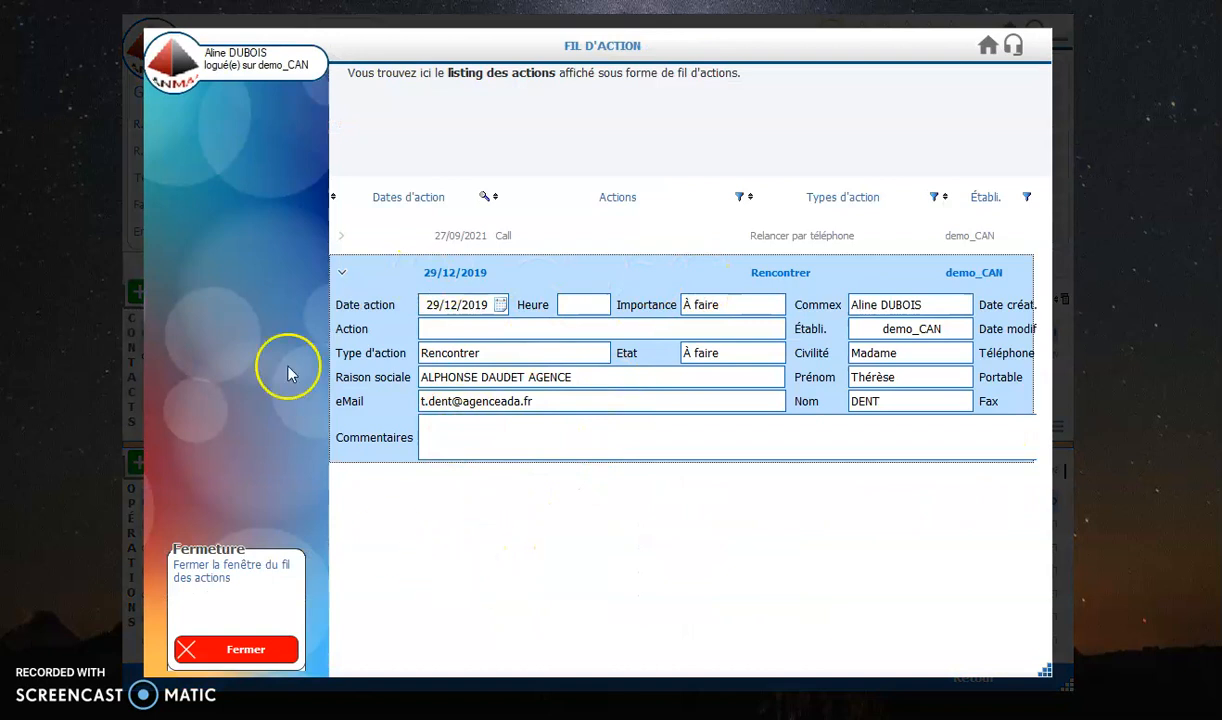
{"action": "left_click", "coordinate": [281, 662]}
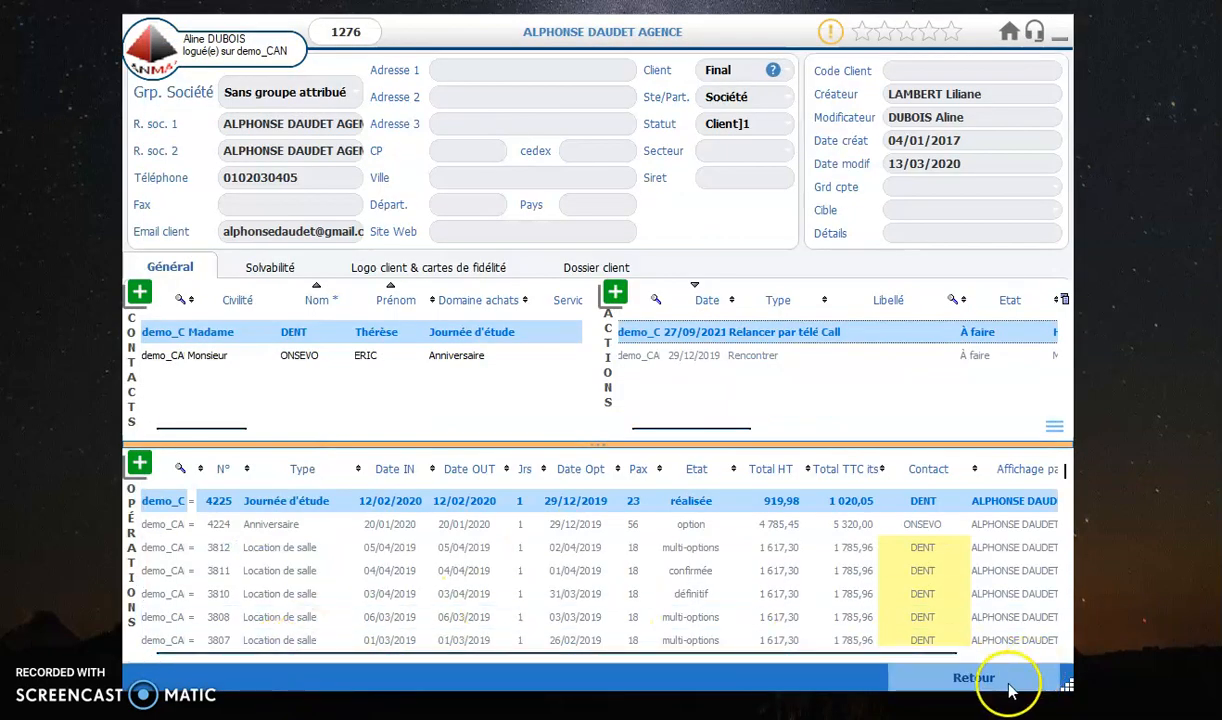
Step: Leave the client record and list, and open today's action listing from the home screen
{"action": "left_click", "coordinate": [1016, 682]}
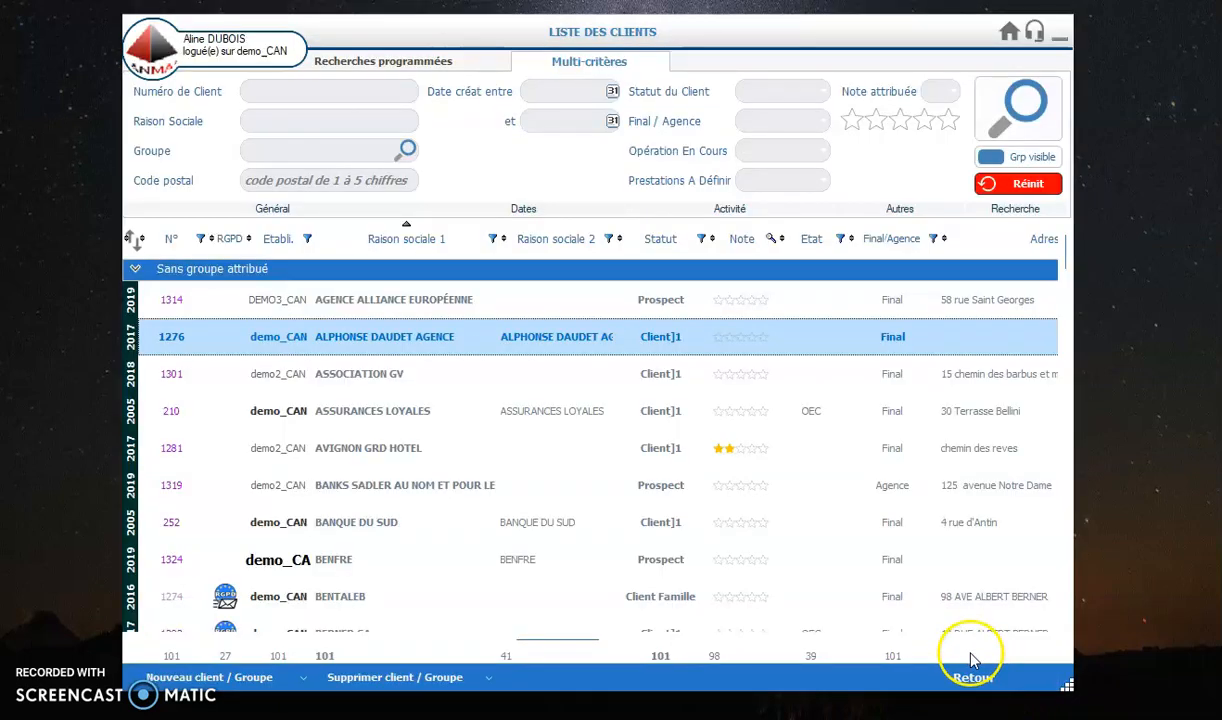
{"action": "left_click", "coordinate": [1004, 675]}
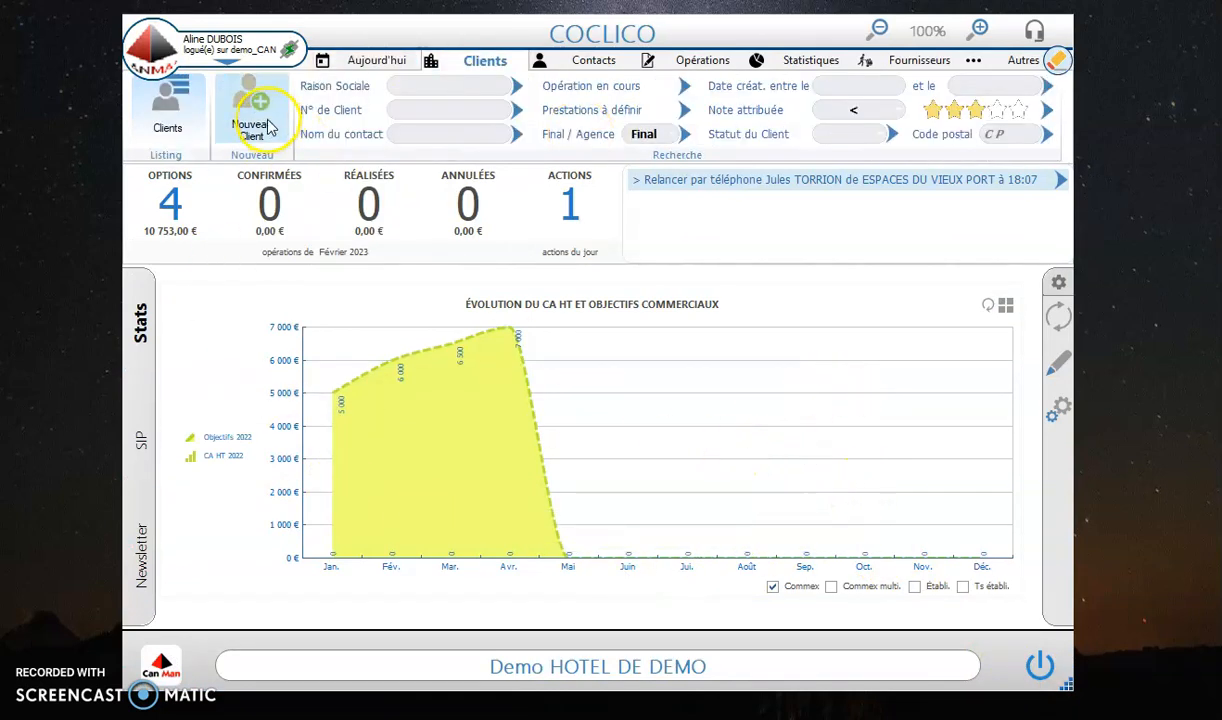
{"action": "left_click", "coordinate": [372, 62]}
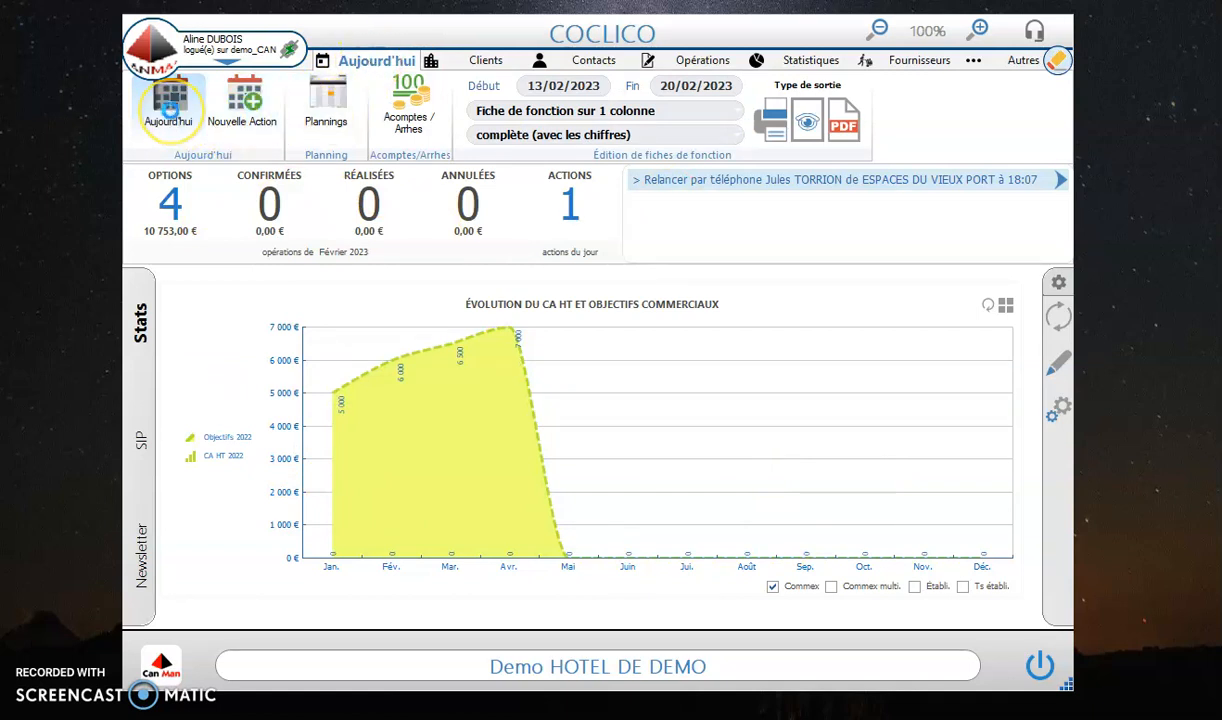
{"action": "left_click", "coordinate": [170, 104]}
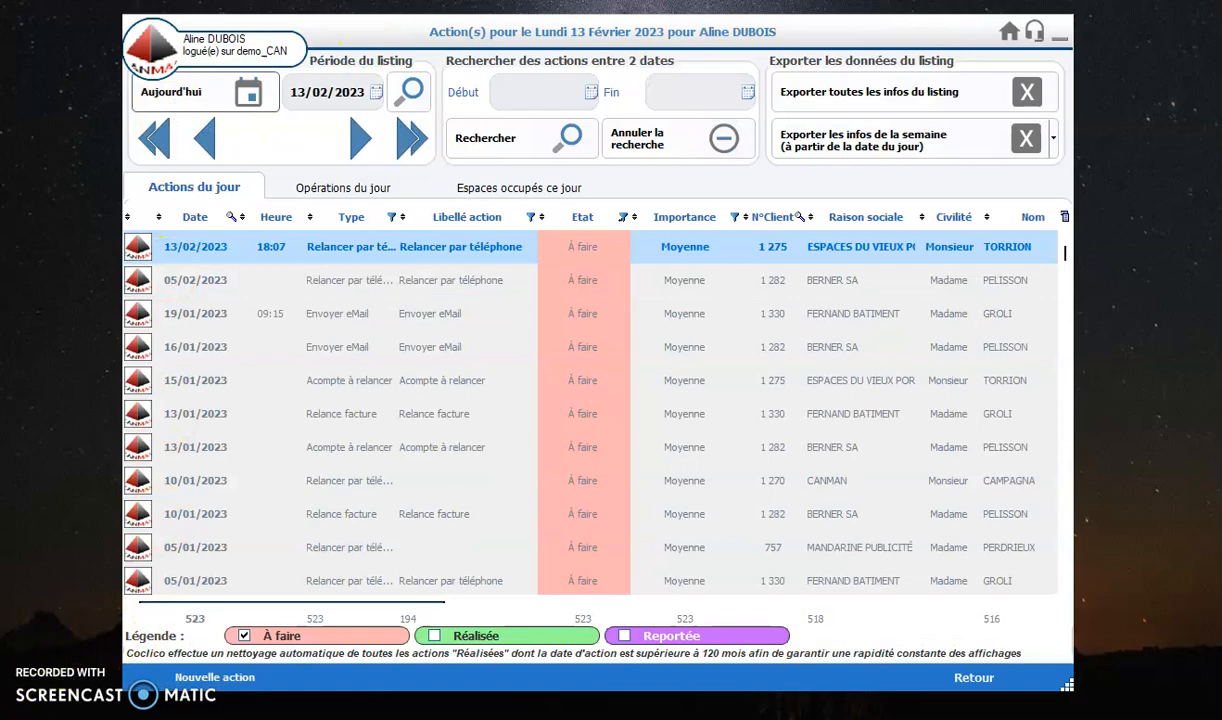